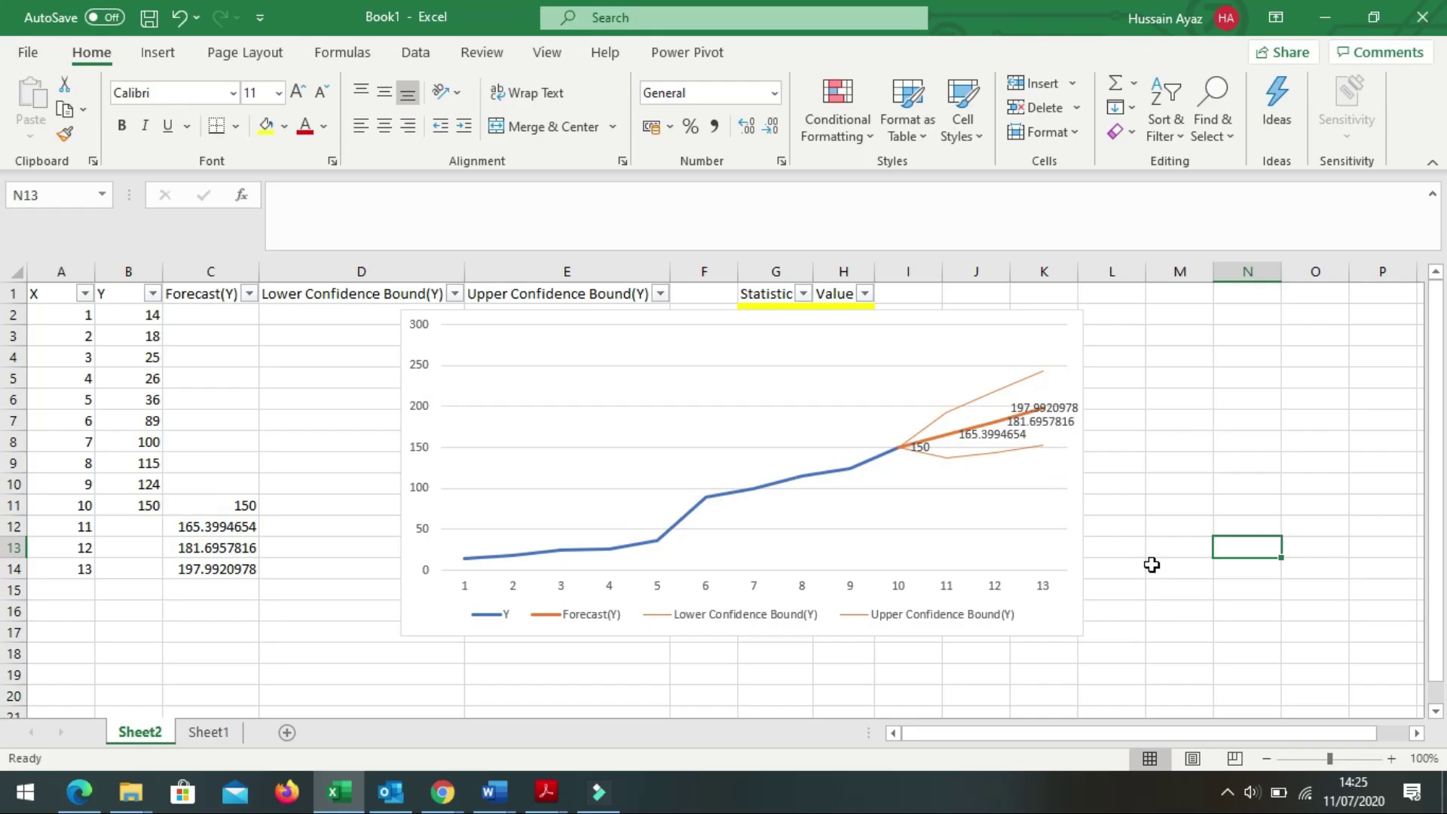
Step: Launch Notepad over the Excel forecast workbook by searching Windows for 'note'
{"action": "left_click", "coordinate": [1188, 571]}
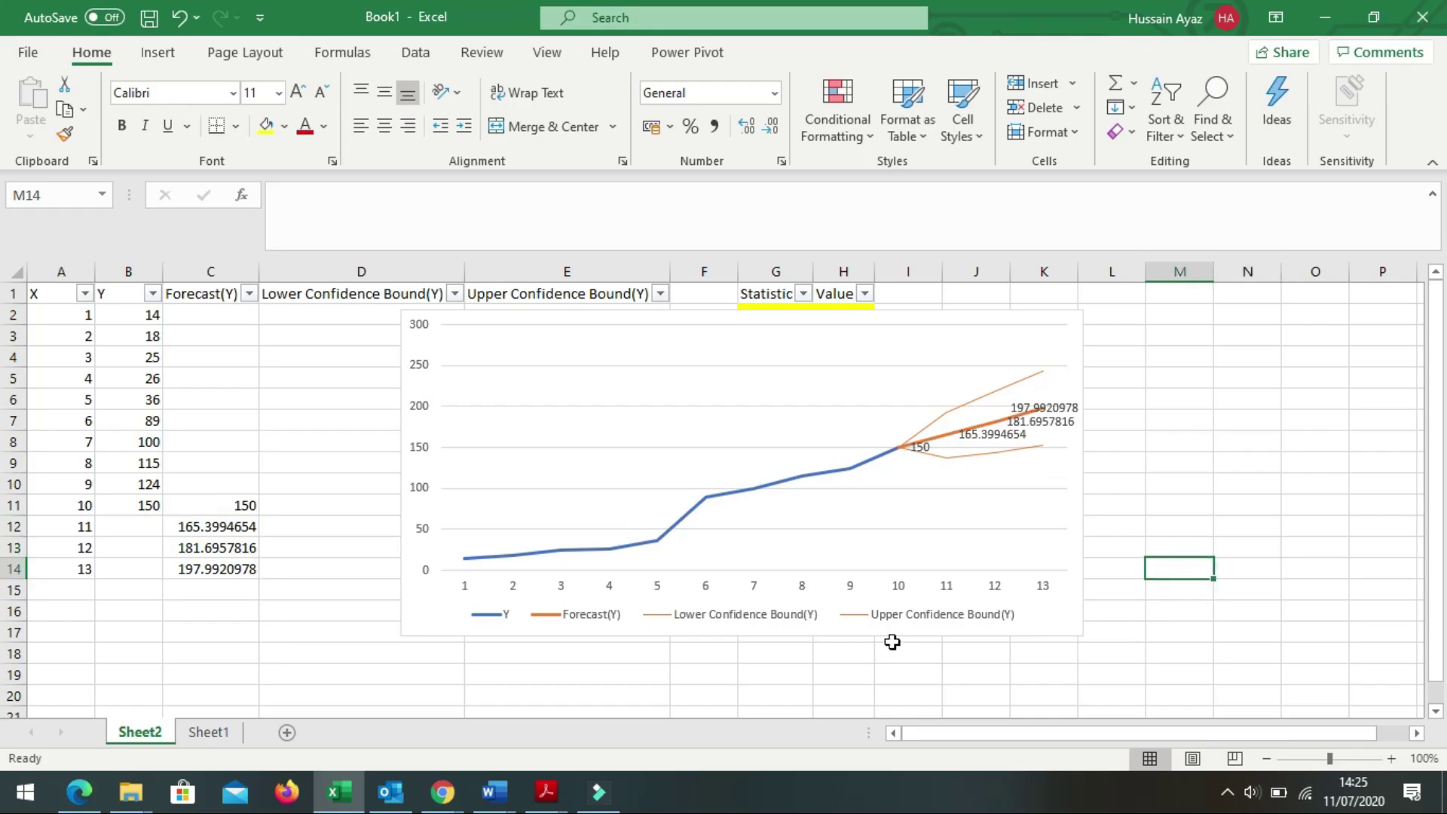
{"action": "key", "text": "super"}
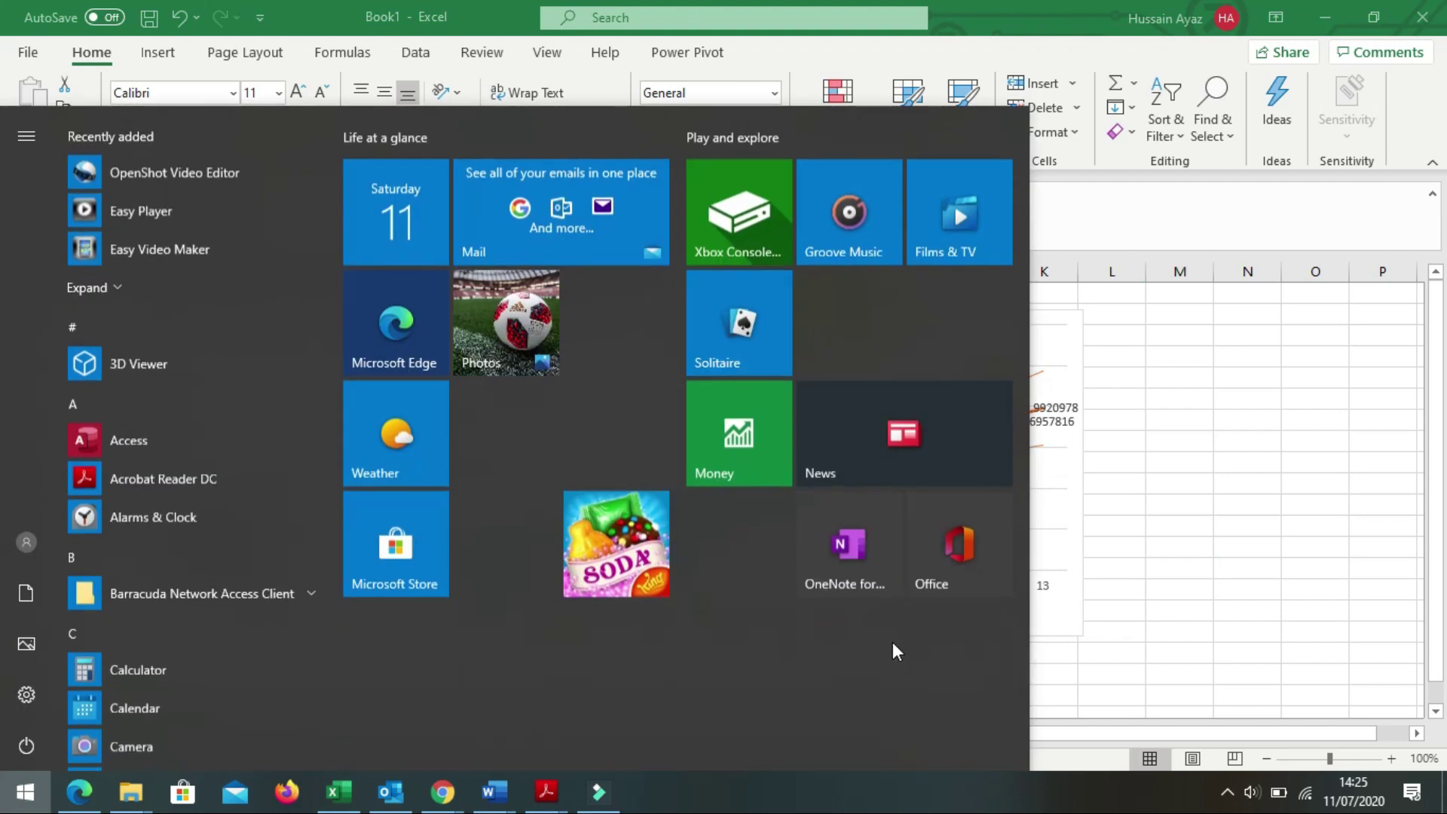
{"action": "type", "text": "note"}
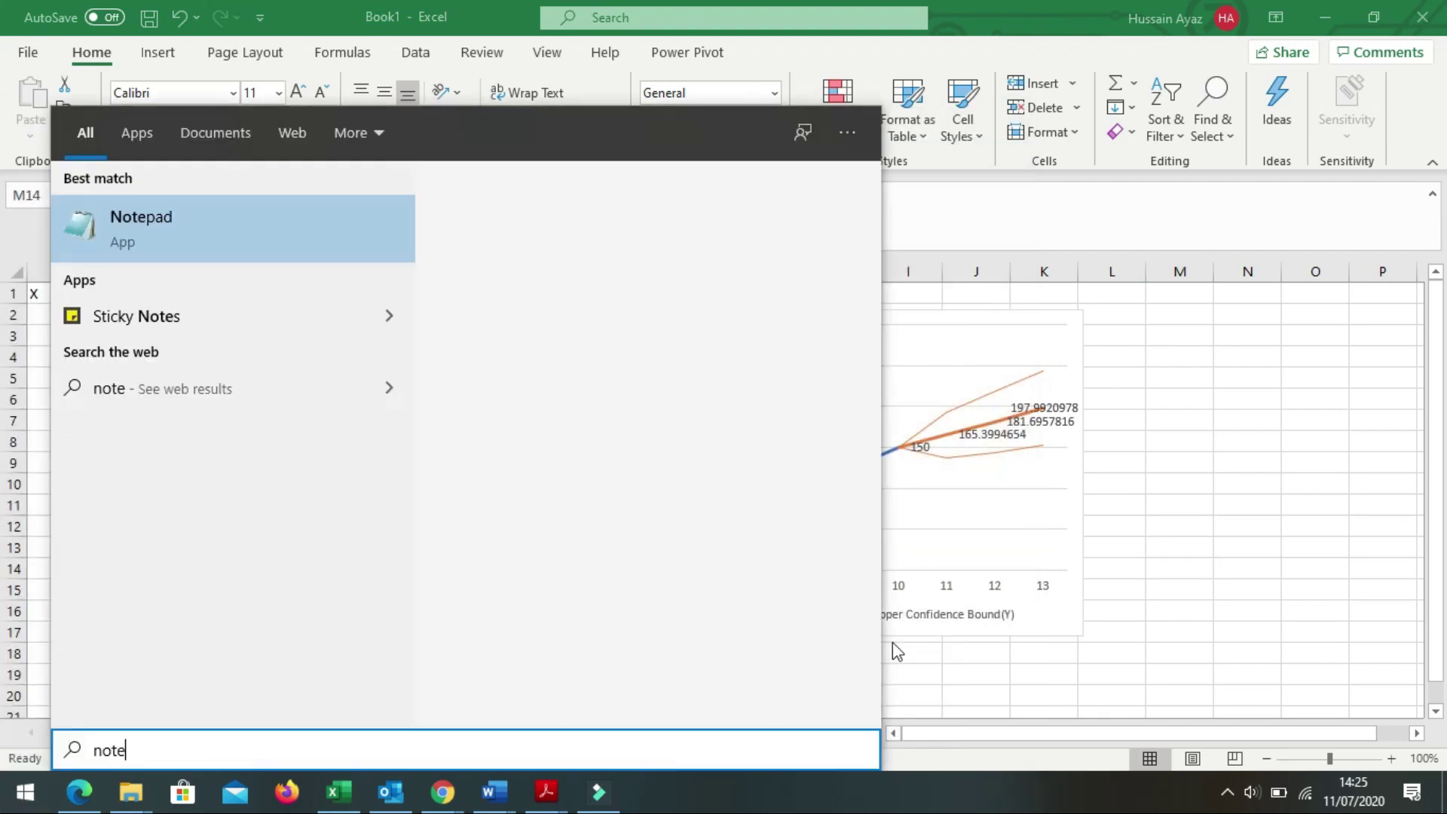
{"action": "key", "text": "Return"}
{"action": "key", "text": "Return"}
{"action": "type", "text": "oday we learm"}
{"action": "key", "text": "BackSpace"}
{"action": "type", "text": "n"}
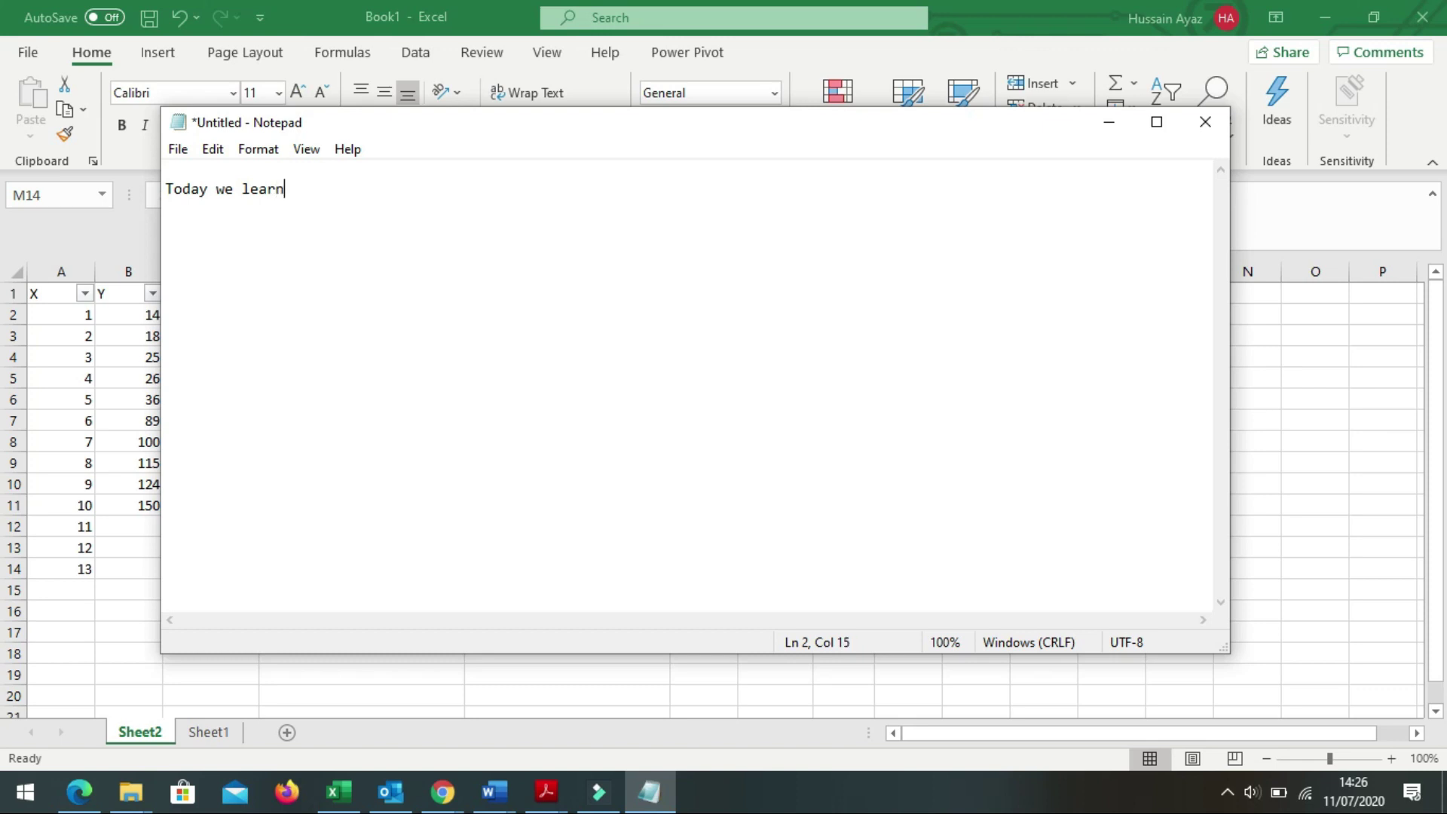
{"action": "type", "text": " how to mak"}
{"action": "type", "text": "e easy an"}
{"action": "type", "text": "d qucik"}
{"action": "type", "text": " fo"}
{"action": "type", "text": "for"}
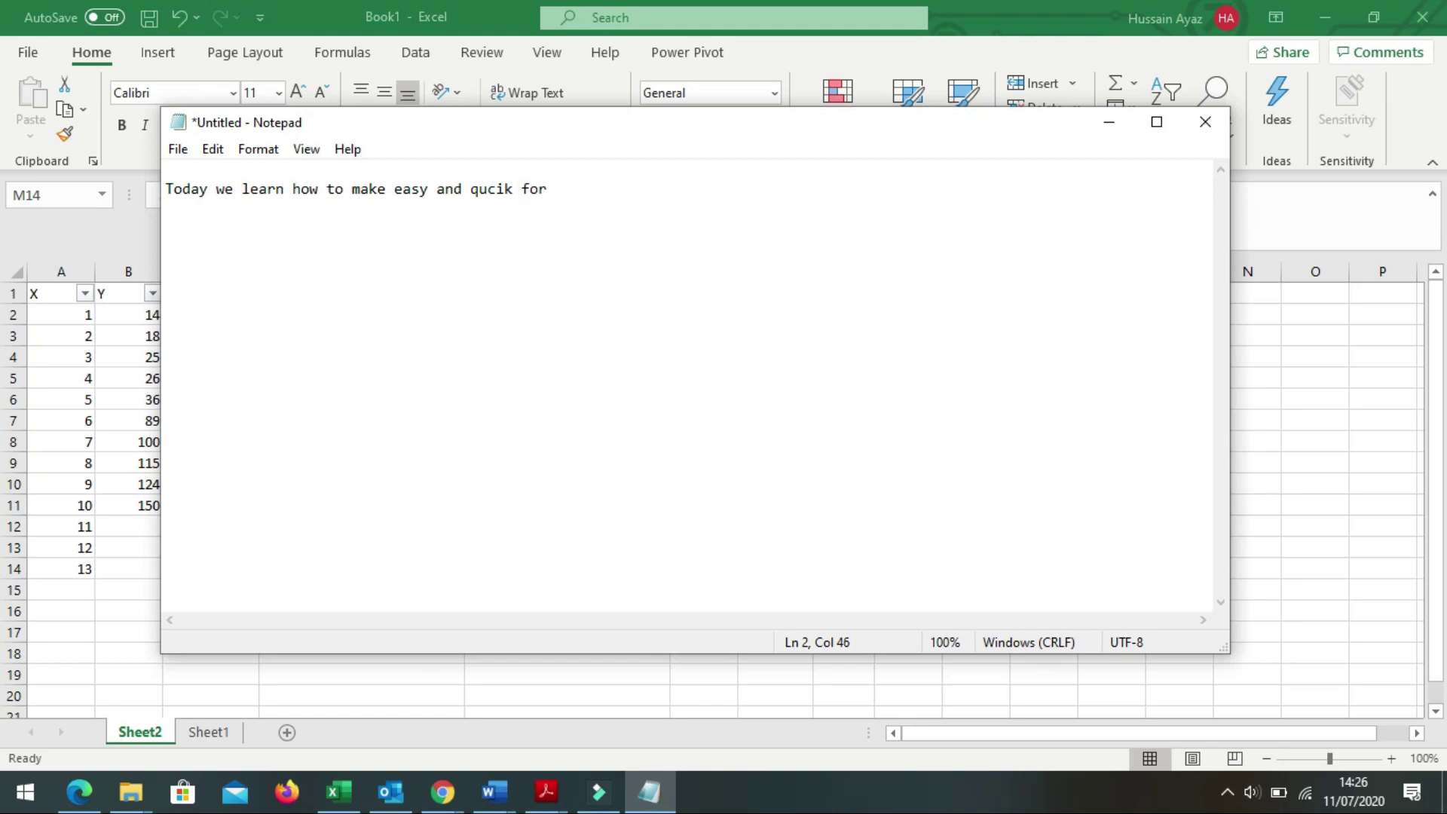
{"action": "type", "text": "st"}
{"action": "type", "text": "ng through xc"}
{"action": "key", "text": "BackSpace"}
{"action": "key", "text": "BackSpace"}
{"action": "key", "text": "BackSpace"}
{"action": "key", "text": "BackSpace"}
{"action": "key", "text": "BackSpace"}
{"action": "key", "text": "BackSpace"}
{"action": "key", "text": "BackSpace"}
{"action": "key", "text": "BackSpace"}
{"action": "key", "text": "BackSpace"}
{"action": "key", "text": "BackSpace"}
{"action": "key", "text": "BackSpace"}
{"action": "key", "text": "BackSpace"}
{"action": "key", "text": "BackSpace"}
{"action": "key", "text": "BackSpace"}
{"action": "key", "text": "BackSpace"}
{"action": "key", "text": "BackSpace"}
{"action": "key", "text": "BackSpace"}
{"action": "key", "text": "BackSpace"}
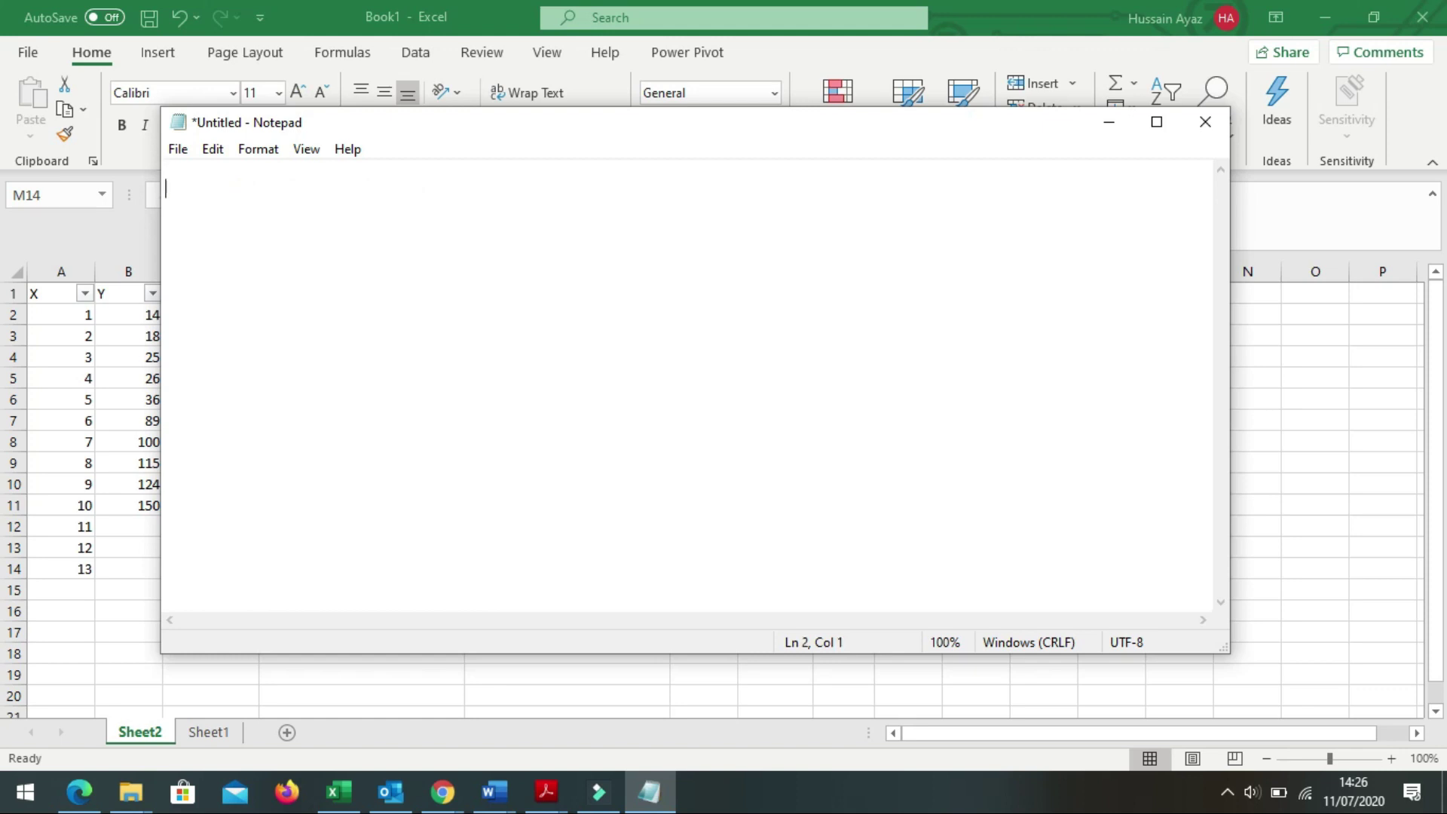
Step: Note x = time (days 1 2 3 or n) and y = income earning daily basis, then close unsaved
{"action": "type", "text": "have x and y value"}
{"action": "key", "text": "BackSpace"}
{"action": "key", "text": "BackSpace"}
{"action": "key", "text": "BackSpace"}
{"action": "key", "text": "BackSpace"}
{"action": "key", "text": "BackSpace"}
{"action": "key", "text": "BackSpace"}
{"action": "key", "text": "BackSpace"}
{"action": "key", "text": "BackSpace"}
{"action": "key", "text": "BackSpace"}
{"action": "type", "text": "x = "}
{"action": "type", "text": "income earning daily basis"}
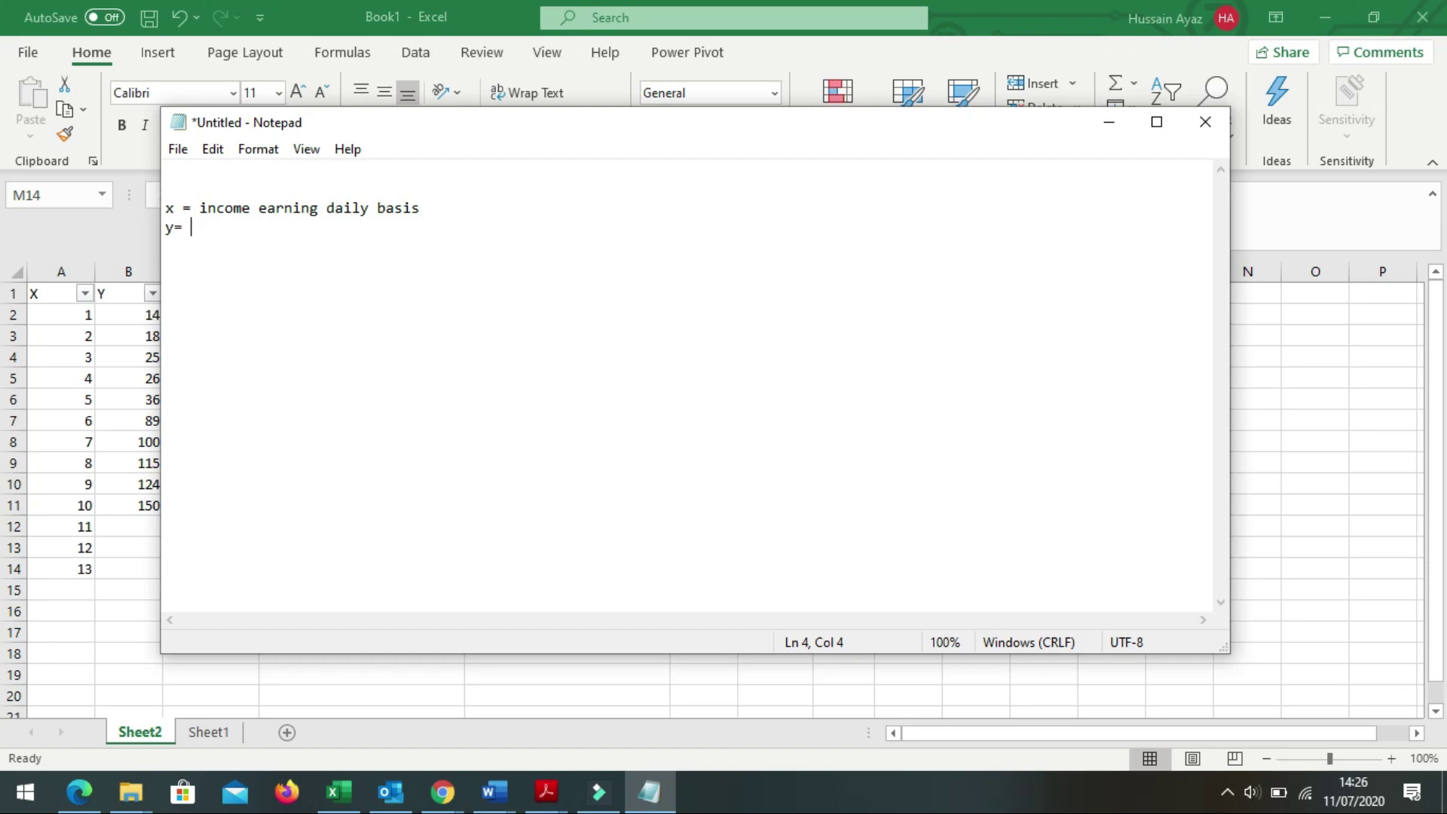
{"action": "left_click_drag", "start_coordinate": [422, 210], "coordinate": [198, 210]}
{"action": "key", "text": "ctrl+c"}
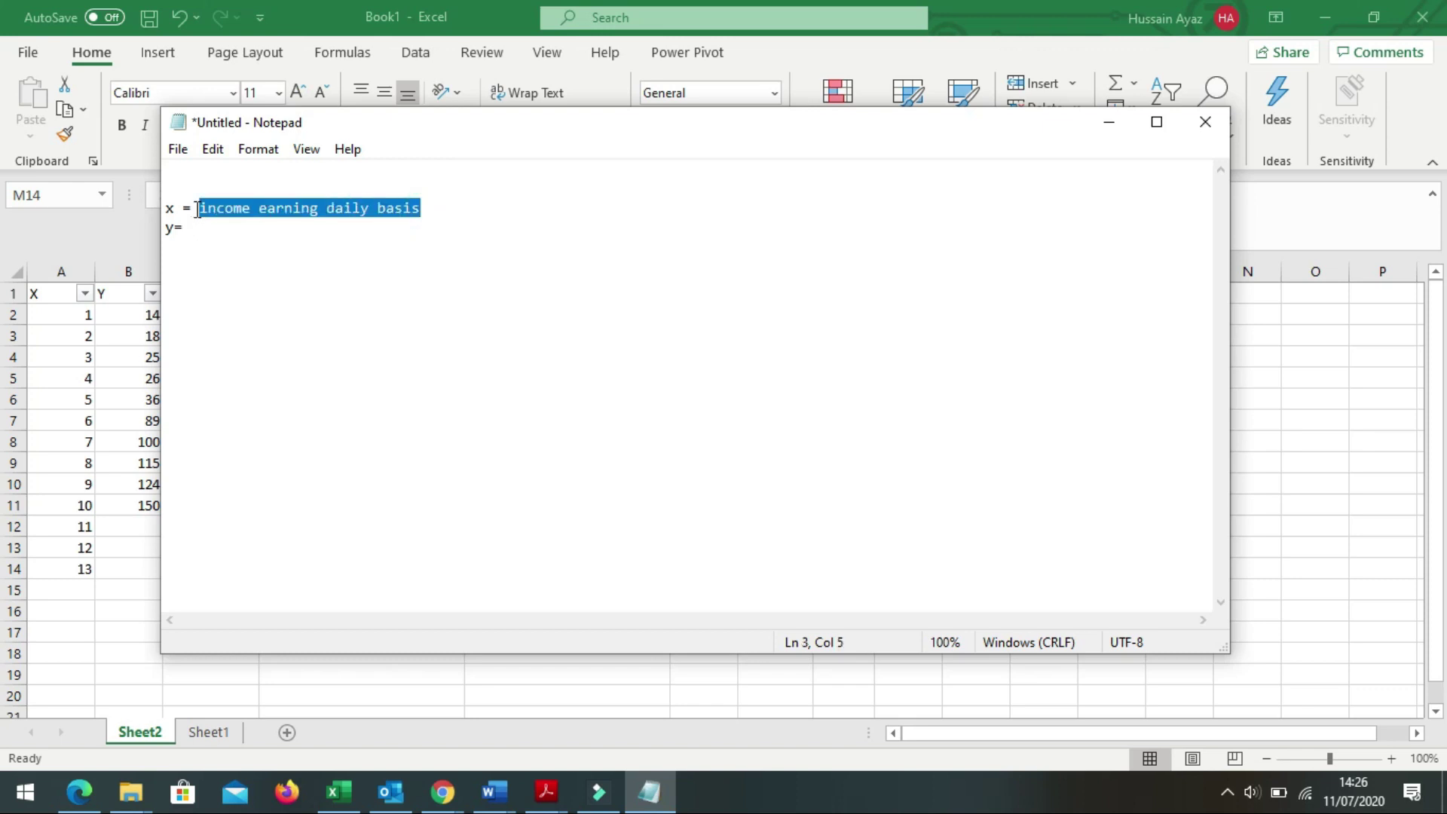
{"action": "key", "text": "Delete"}
{"action": "left_click", "coordinate": [190, 235]}
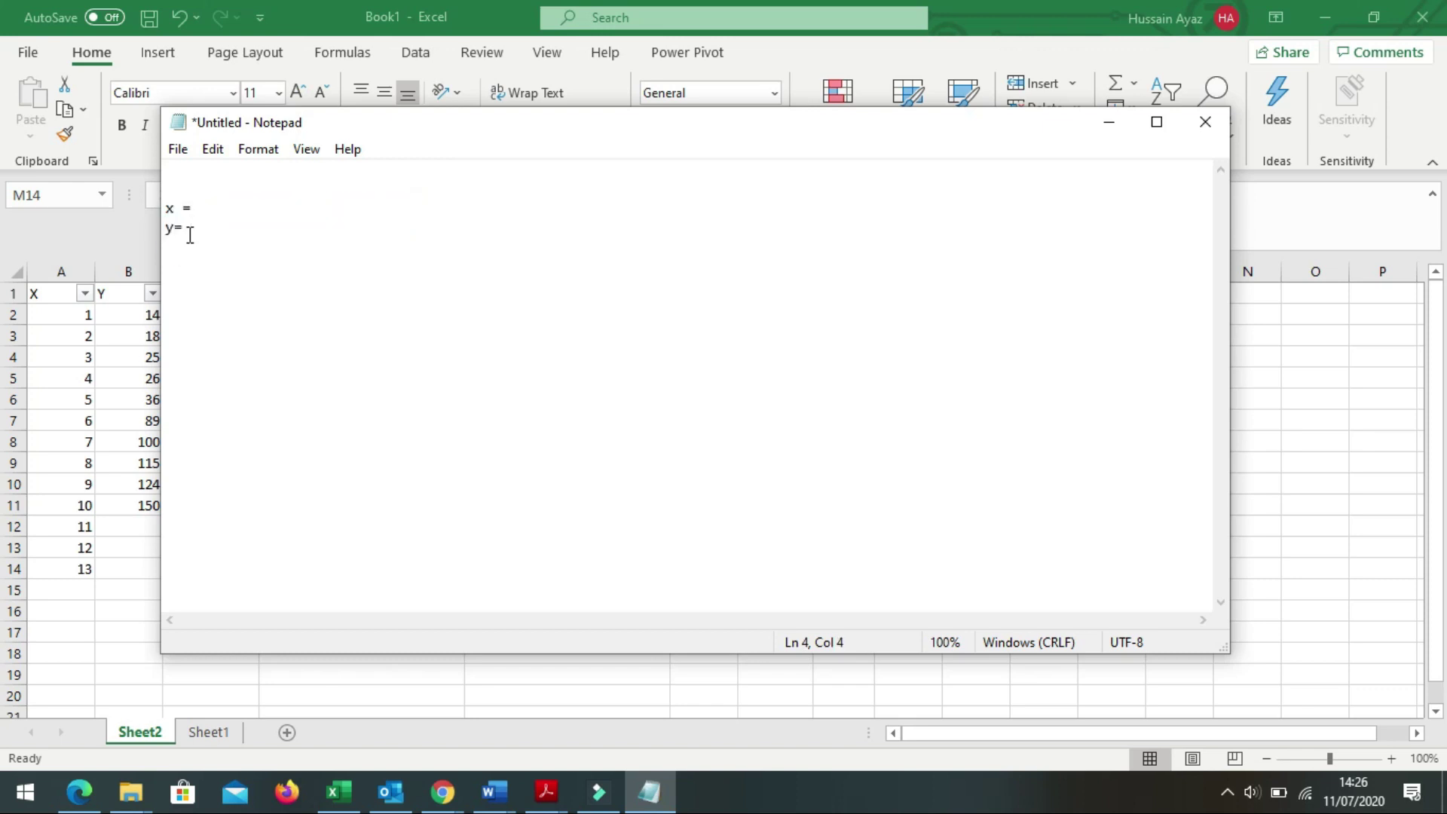
{"action": "key", "text": "ctrl+v"}
{"action": "left_click", "coordinate": [211, 209]}
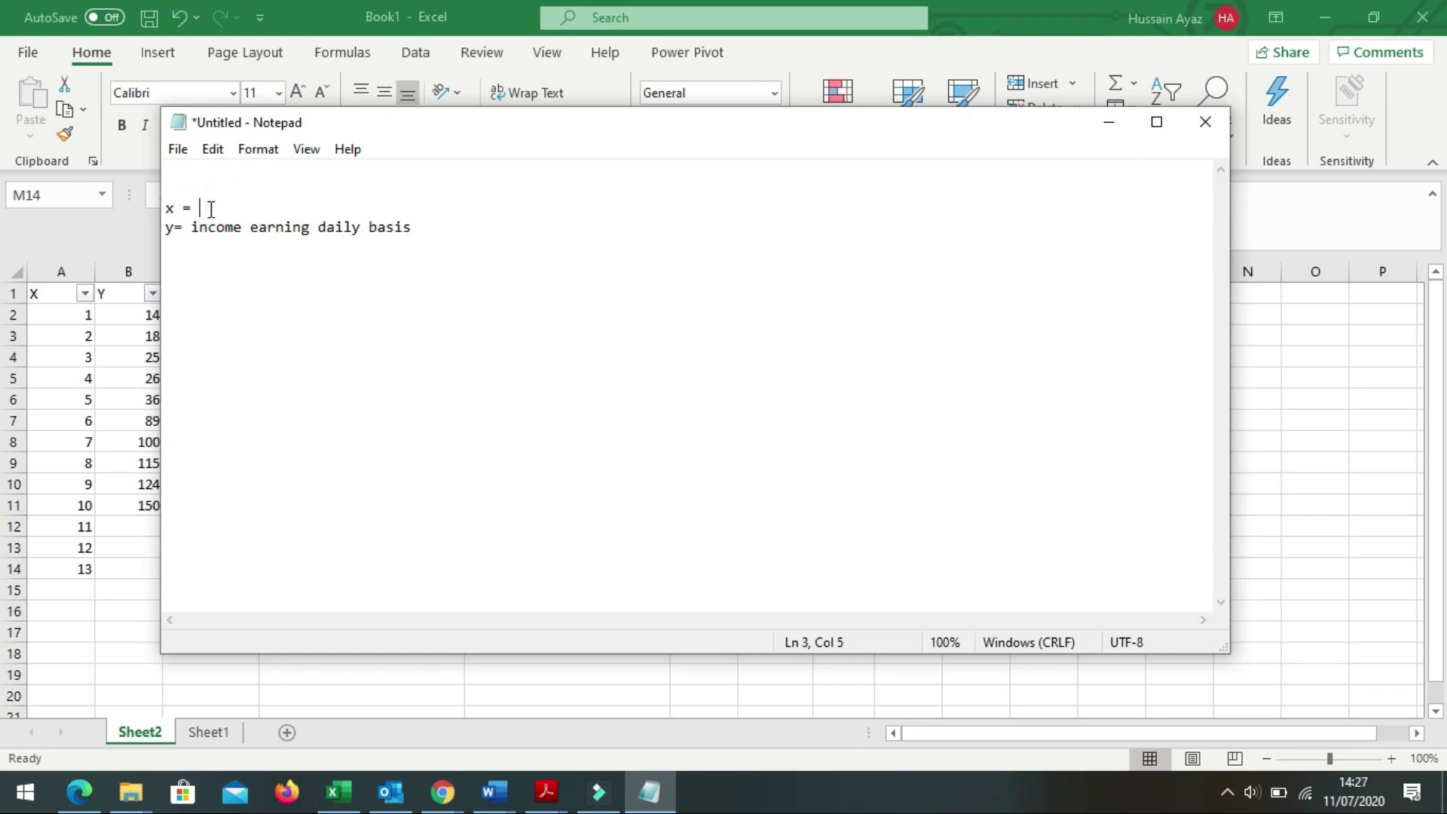
{"action": "type", "text": "time "}
{"action": "type", "text": "()"}
{"action": "type", "text": "days 1"}
{"action": "type", "text": " 2"}
{"action": "type", "text": " 3"}
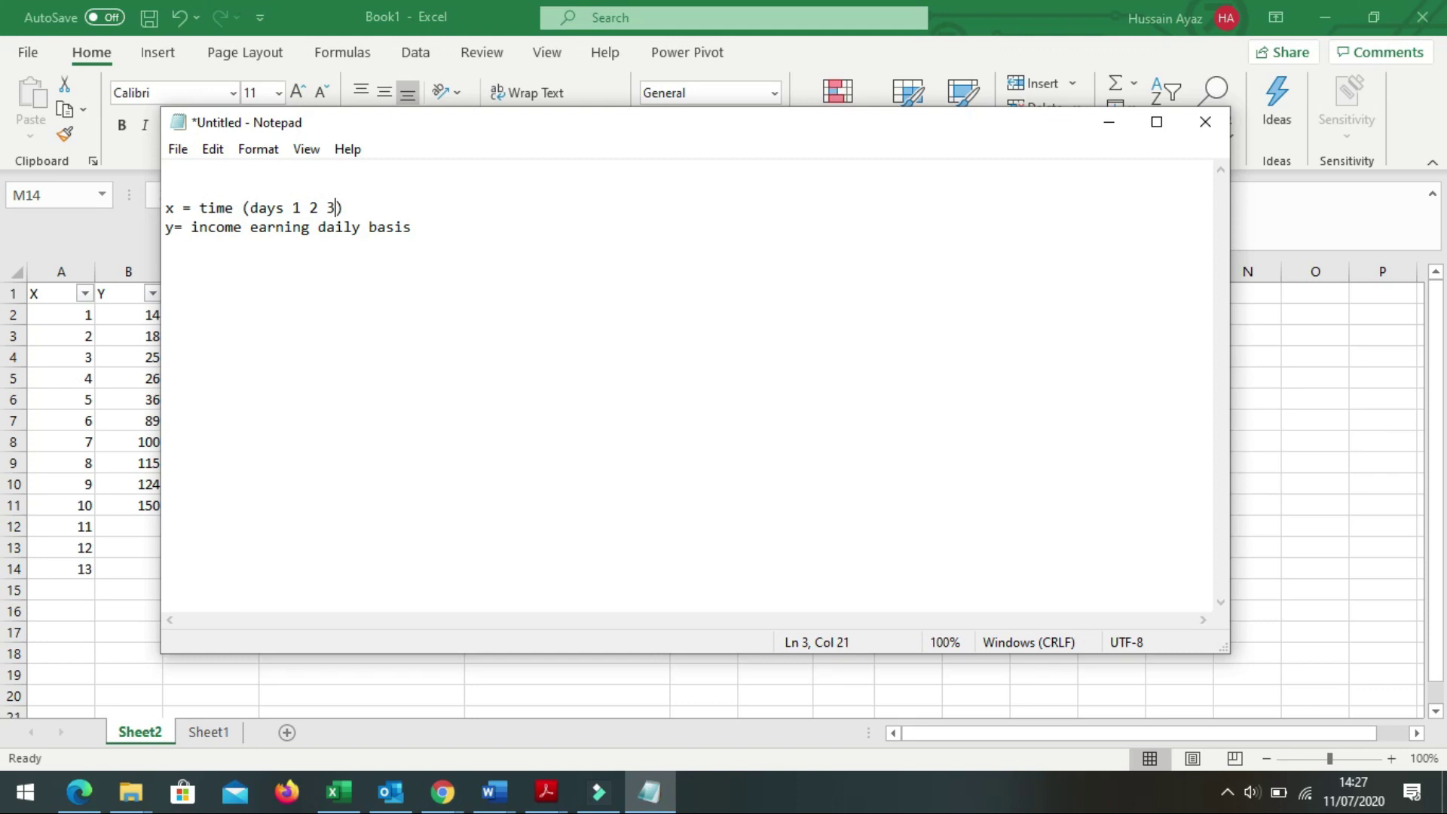
{"action": "type", "text": " or "}
{"action": "type", "text": "n"}
{"action": "left_click", "coordinate": [1210, 122]}
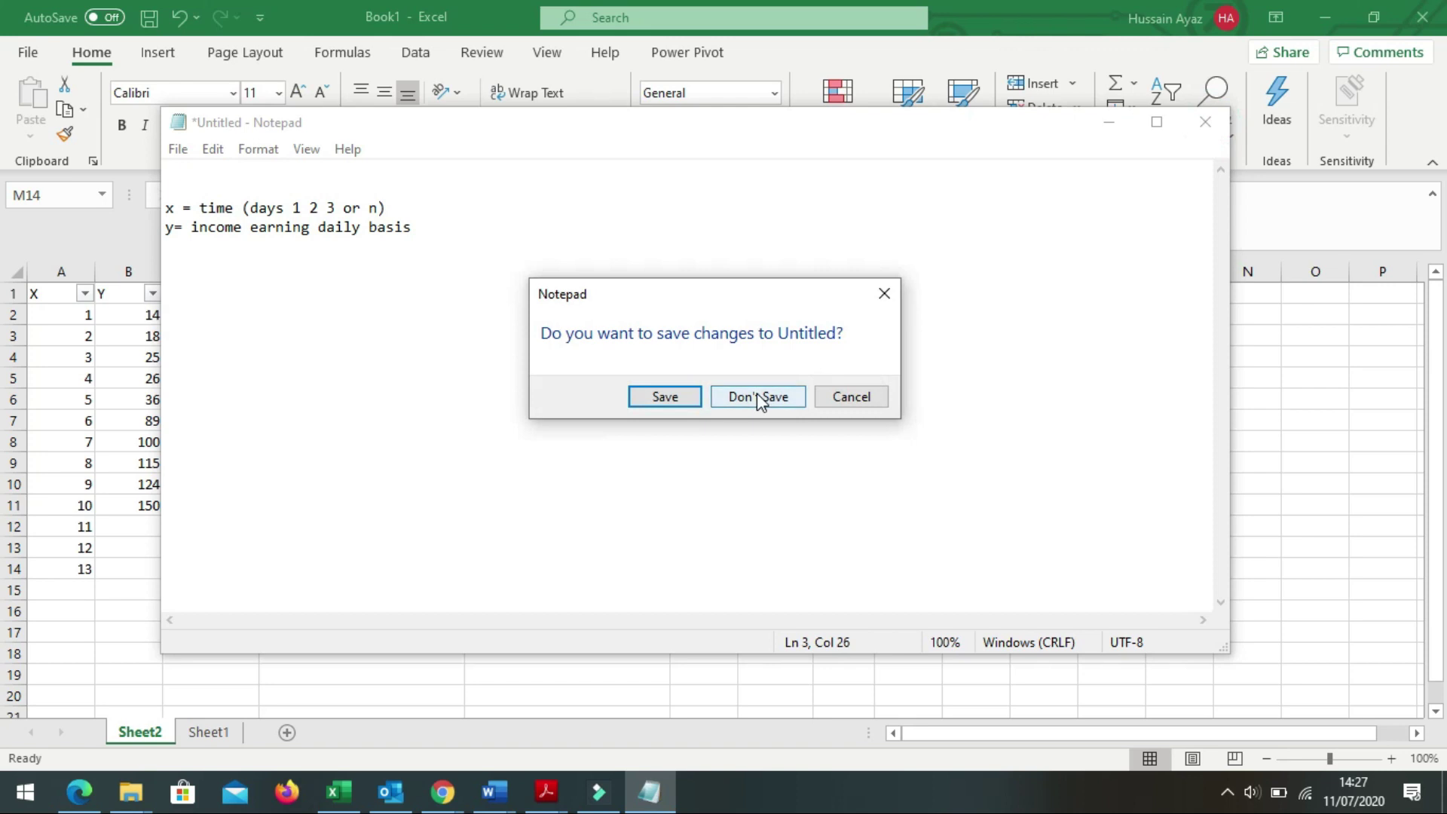
{"action": "left_click", "coordinate": [856, 403]}
Step: Return to Excel and switch to Sheet1 holding the raw X/Y data
{"action": "left_click", "coordinate": [1109, 122]}
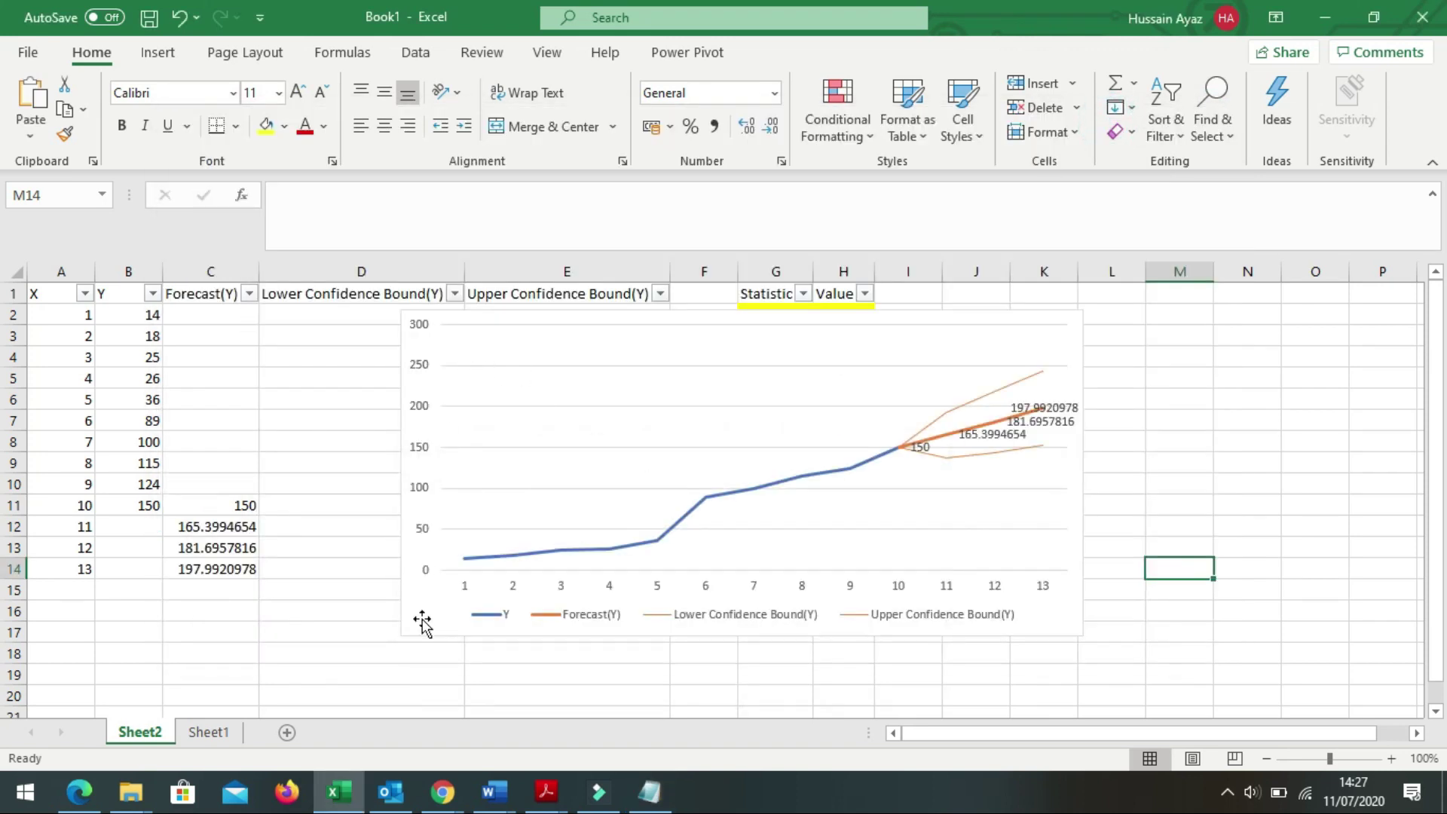
{"action": "left_click", "coordinate": [419, 620]}
{"action": "left_click", "coordinate": [204, 733]}
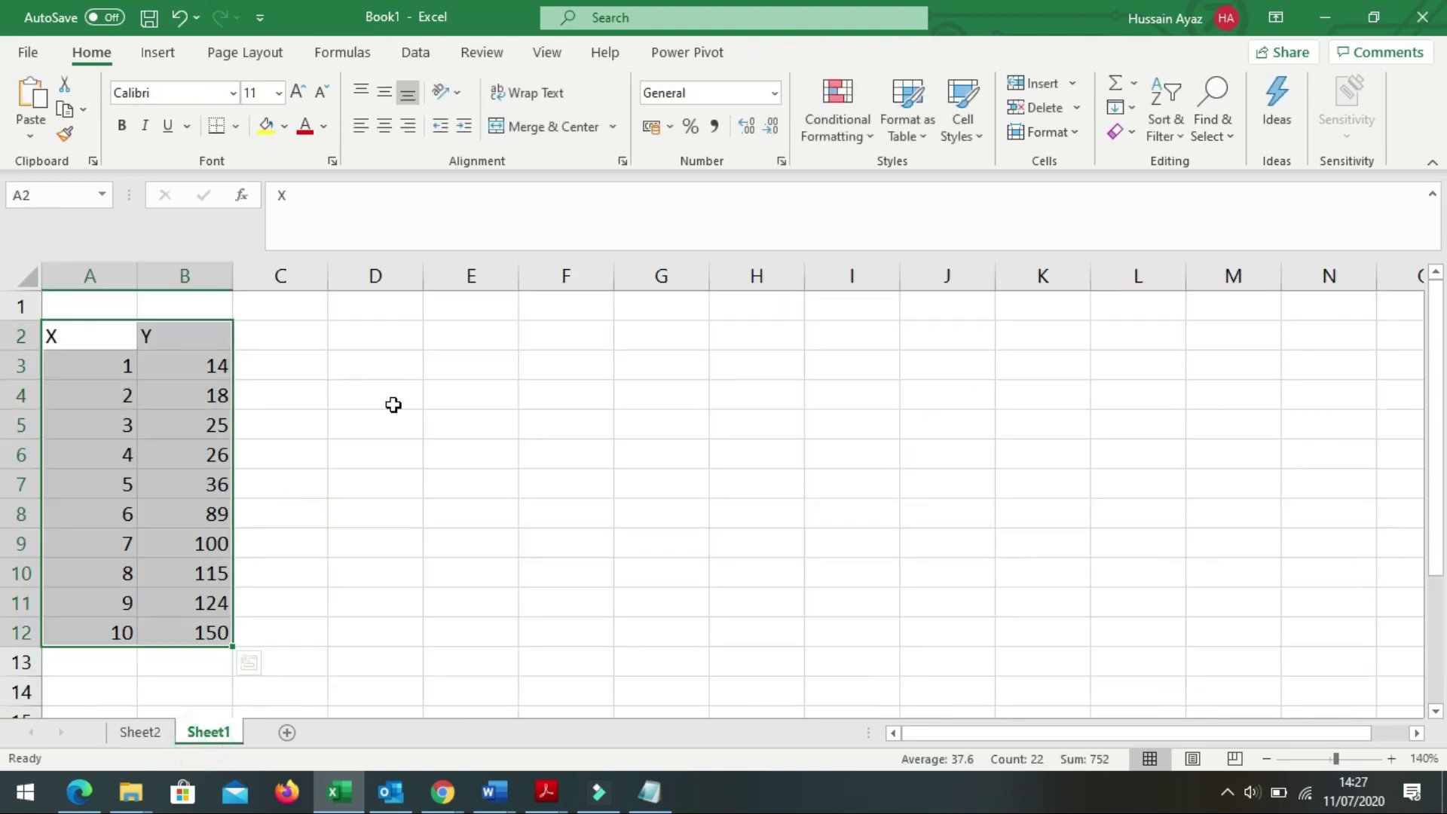
{"action": "left_click", "coordinate": [388, 398]}
{"action": "left_click", "coordinate": [293, 375]}
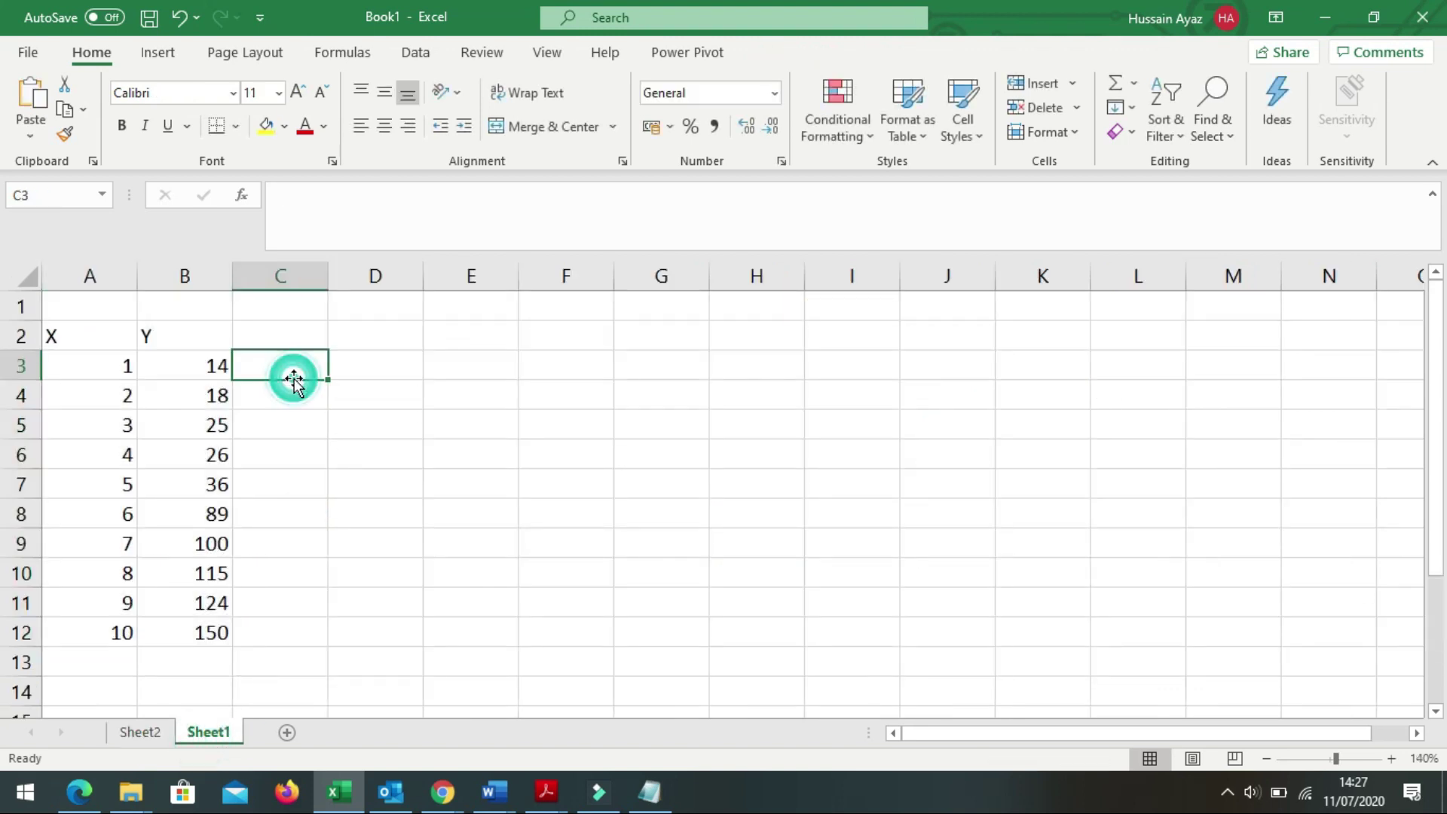
{"action": "left_click", "coordinate": [425, 385]}
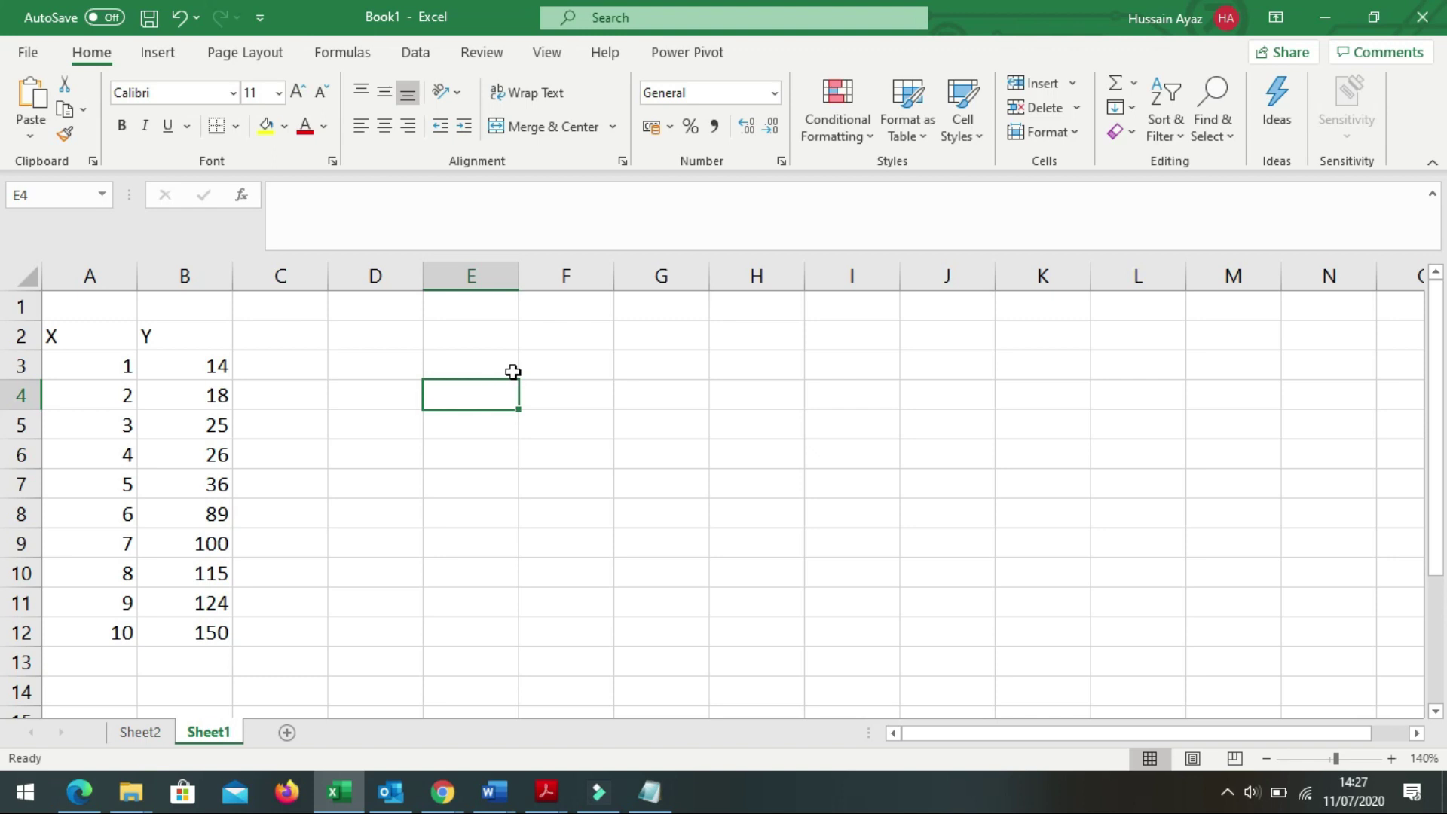
Step: Type the note 'slect both values' in F3, then erase it, leaving F3 empty
{"action": "left_click", "coordinate": [548, 370]}
{"action": "type", "text": "slect "}
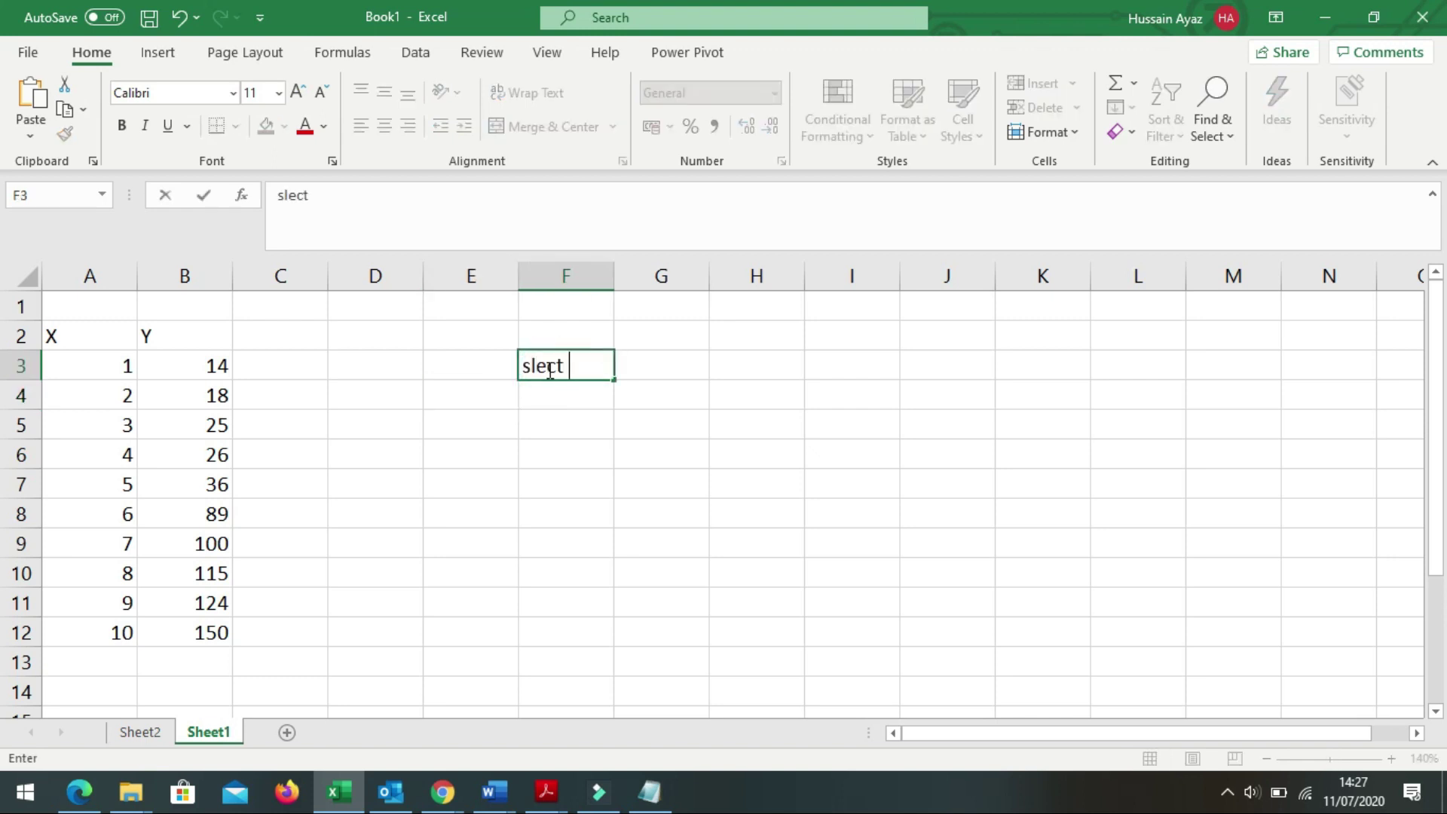
{"action": "type", "text": "both values"}
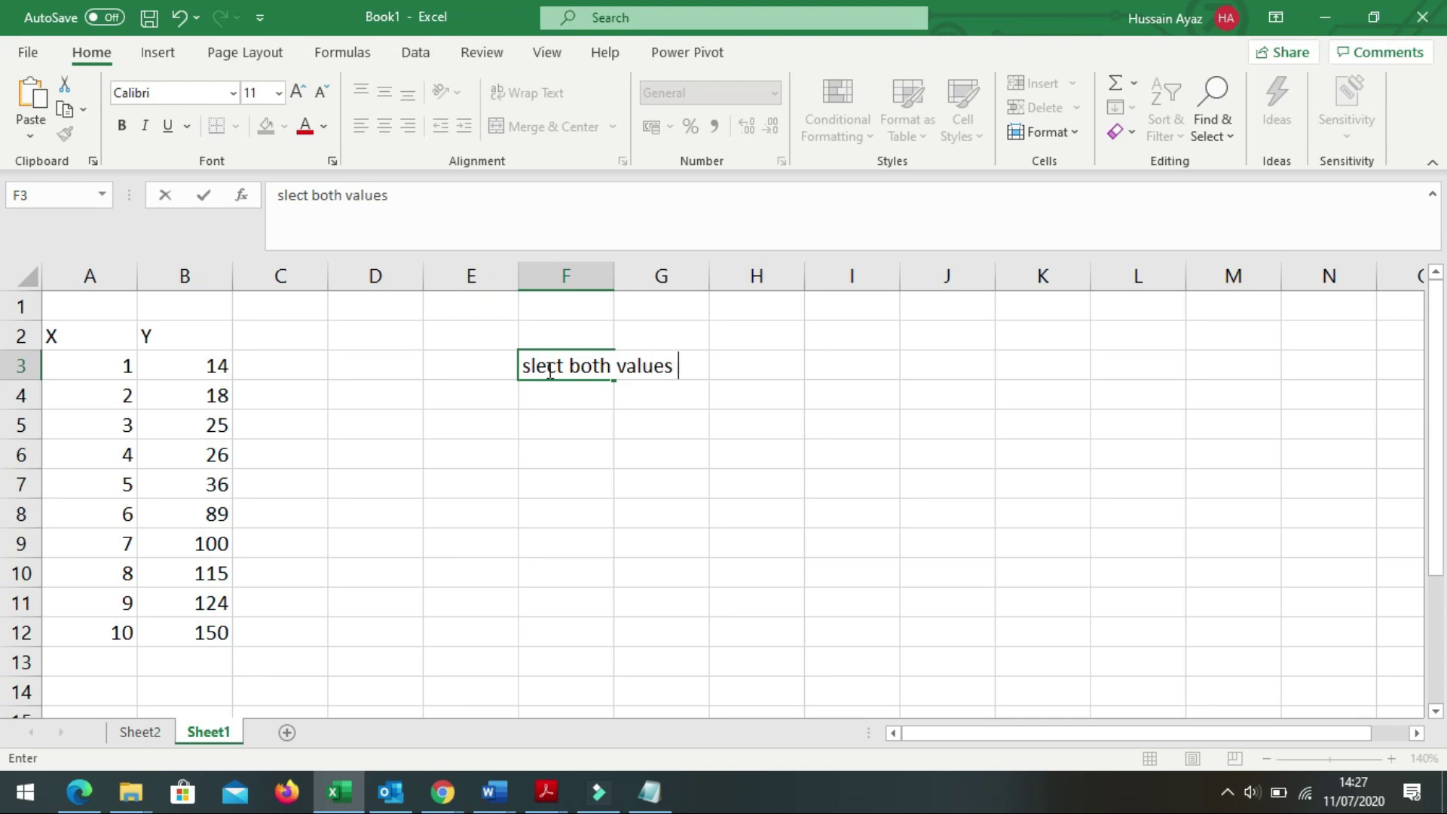
{"action": "key", "text": "BackSpace"}
{"action": "key", "text": "BackSpace"}
{"action": "key", "text": "BackSpace"}
{"action": "key", "text": "BackSpace"}
{"action": "key", "text": "BackSpace"}
{"action": "key", "text": "BackSpace"}
{"action": "key", "text": "BackSpace"}
{"action": "key", "text": "BackSpace"}
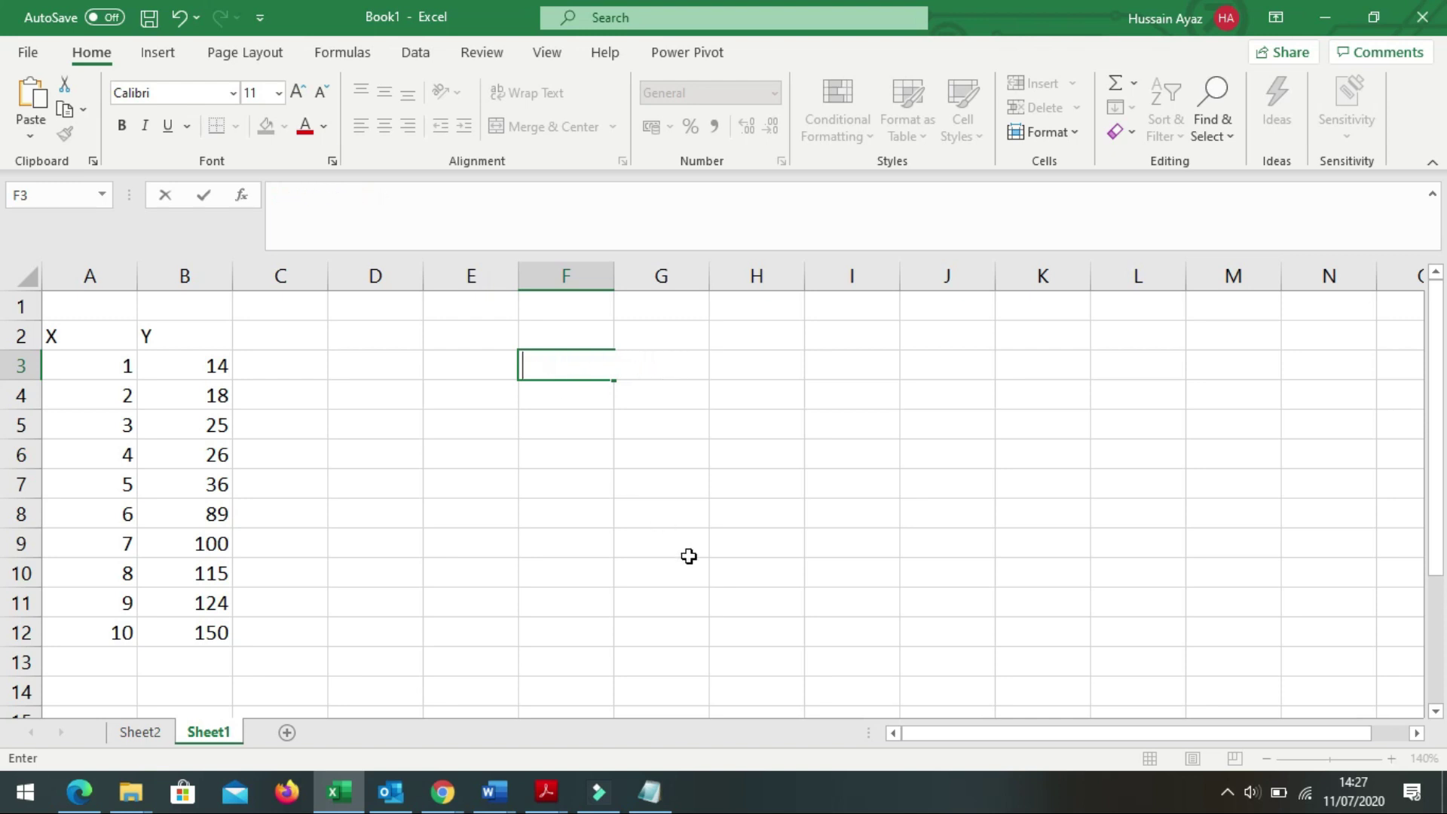
{"action": "left_click", "coordinate": [524, 507]}
Step: Select A2:B12 and write the note 'after selection click on Data in bar' in F5
{"action": "left_click", "coordinate": [89, 332]}
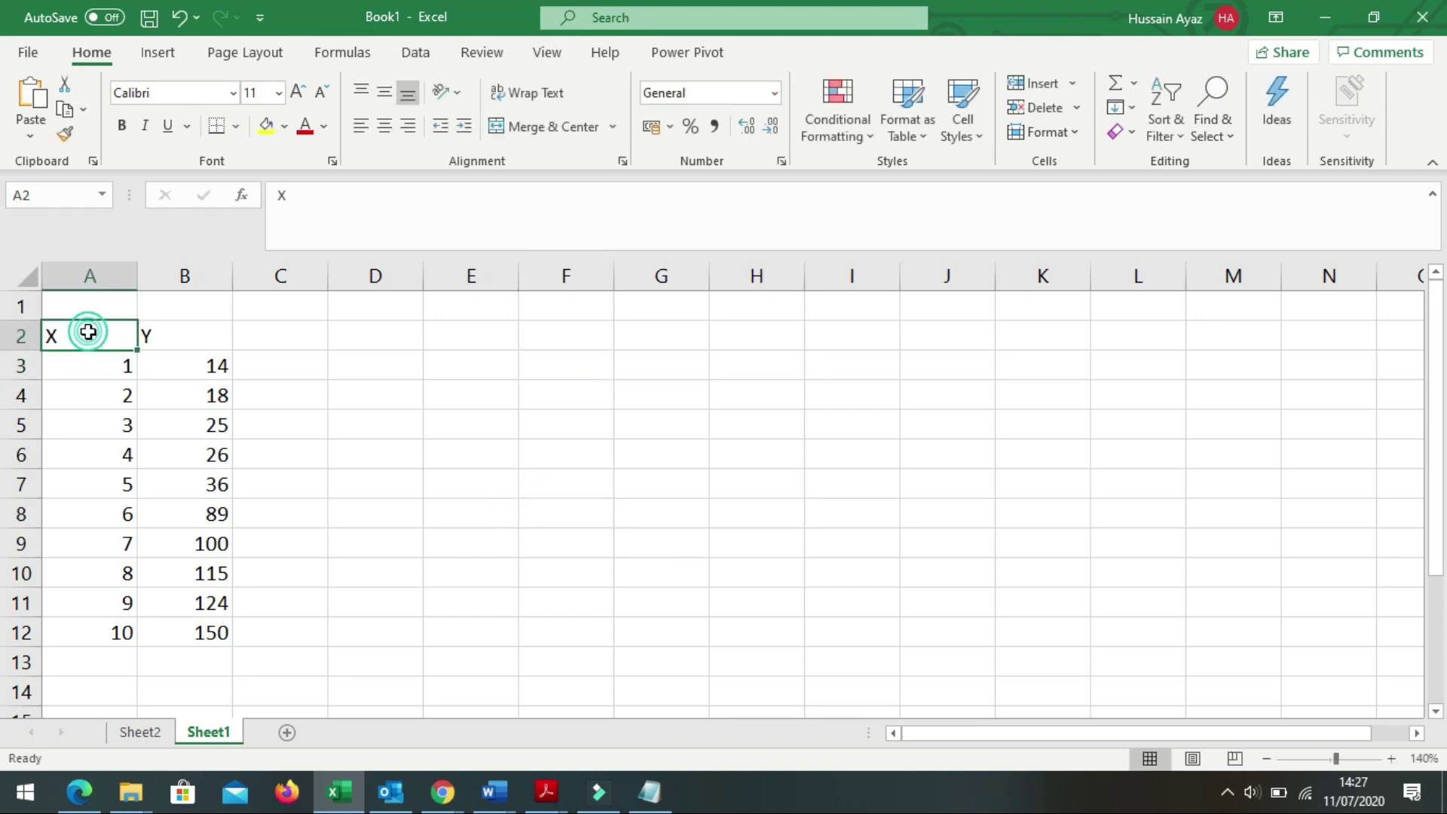
{"action": "left_click_drag", "start_coordinate": [89, 332], "coordinate": [206, 629]}
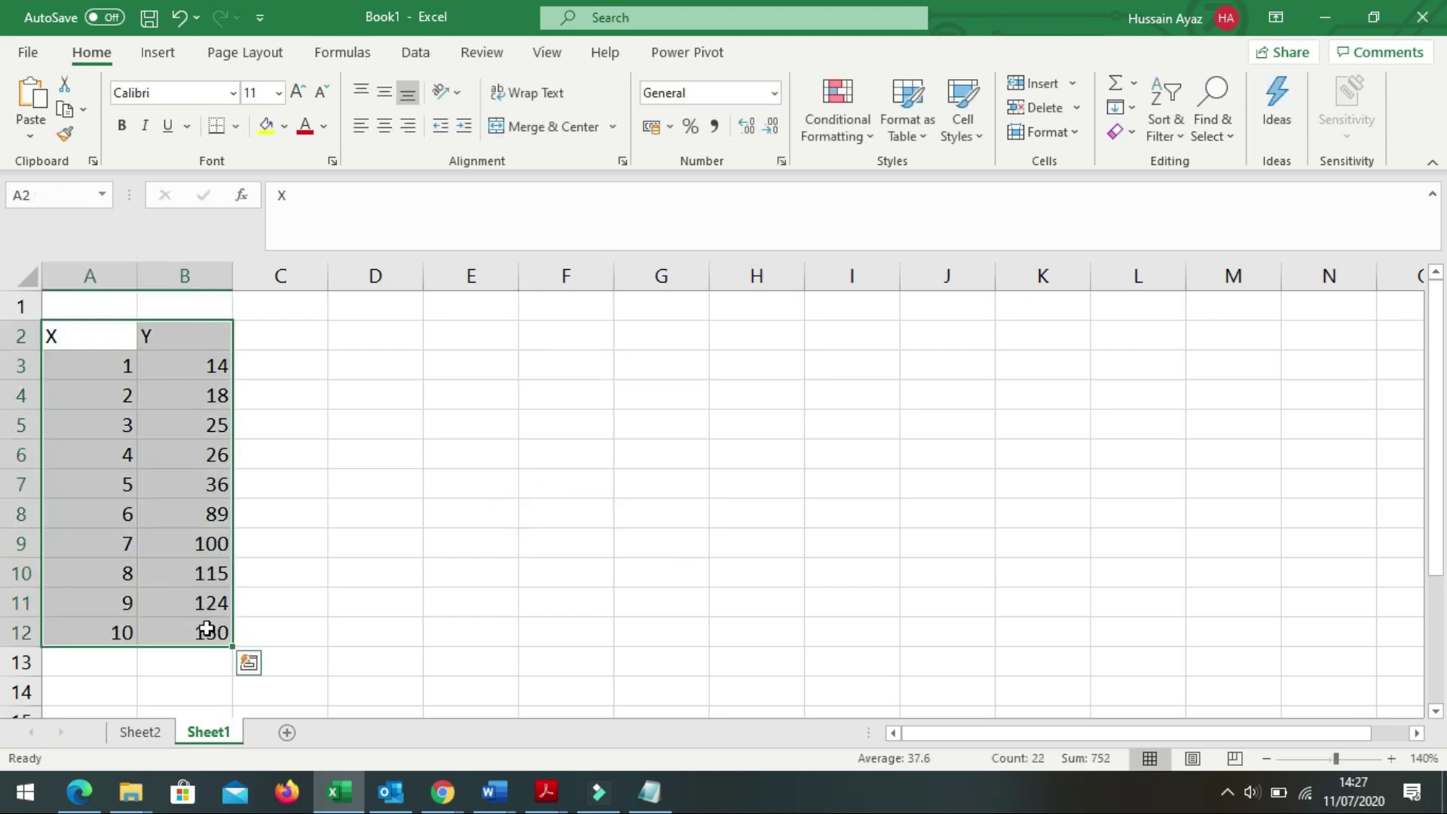
{"action": "left_click", "coordinate": [572, 427]}
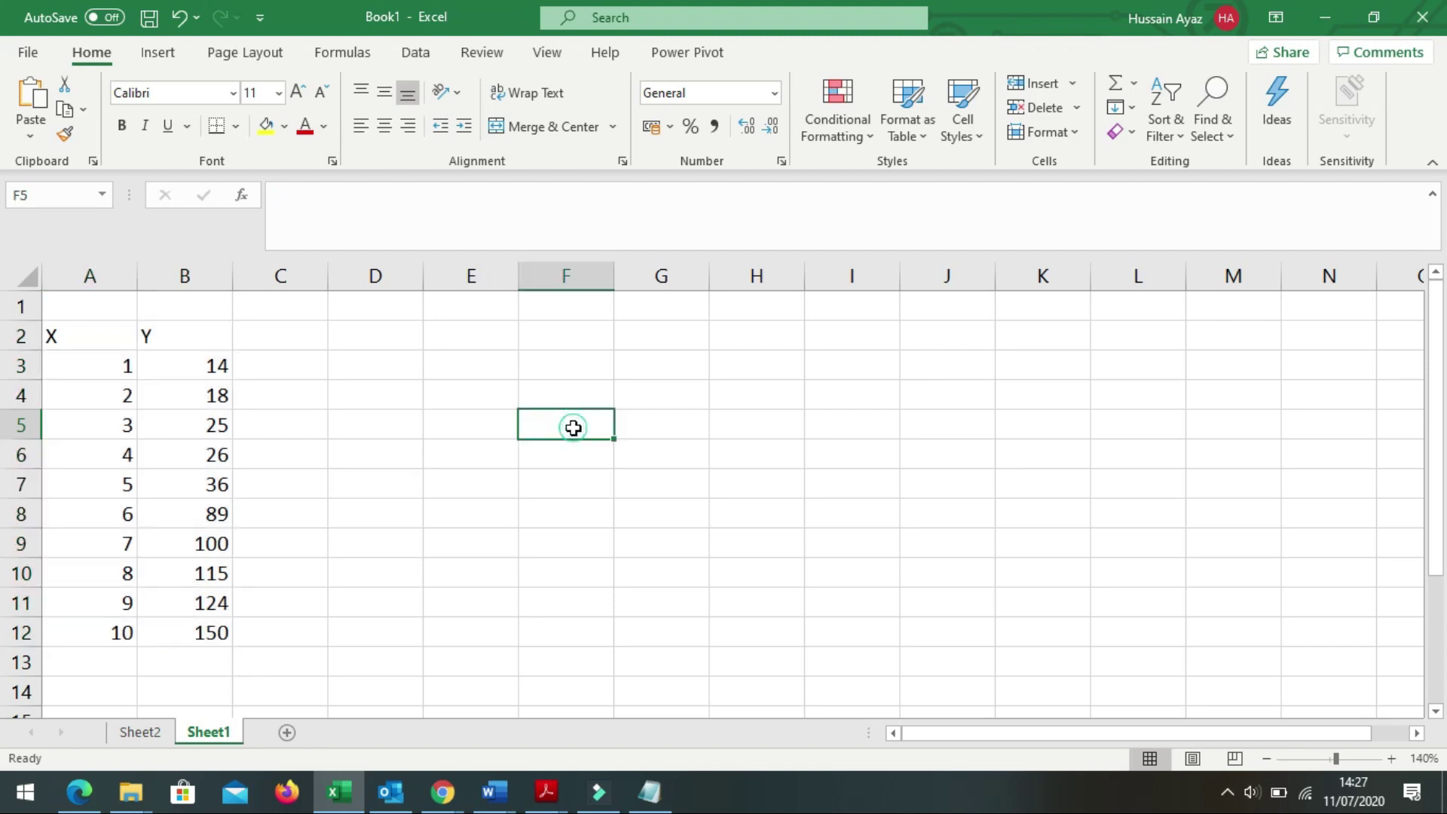
{"action": "type", "text": "after selction"}
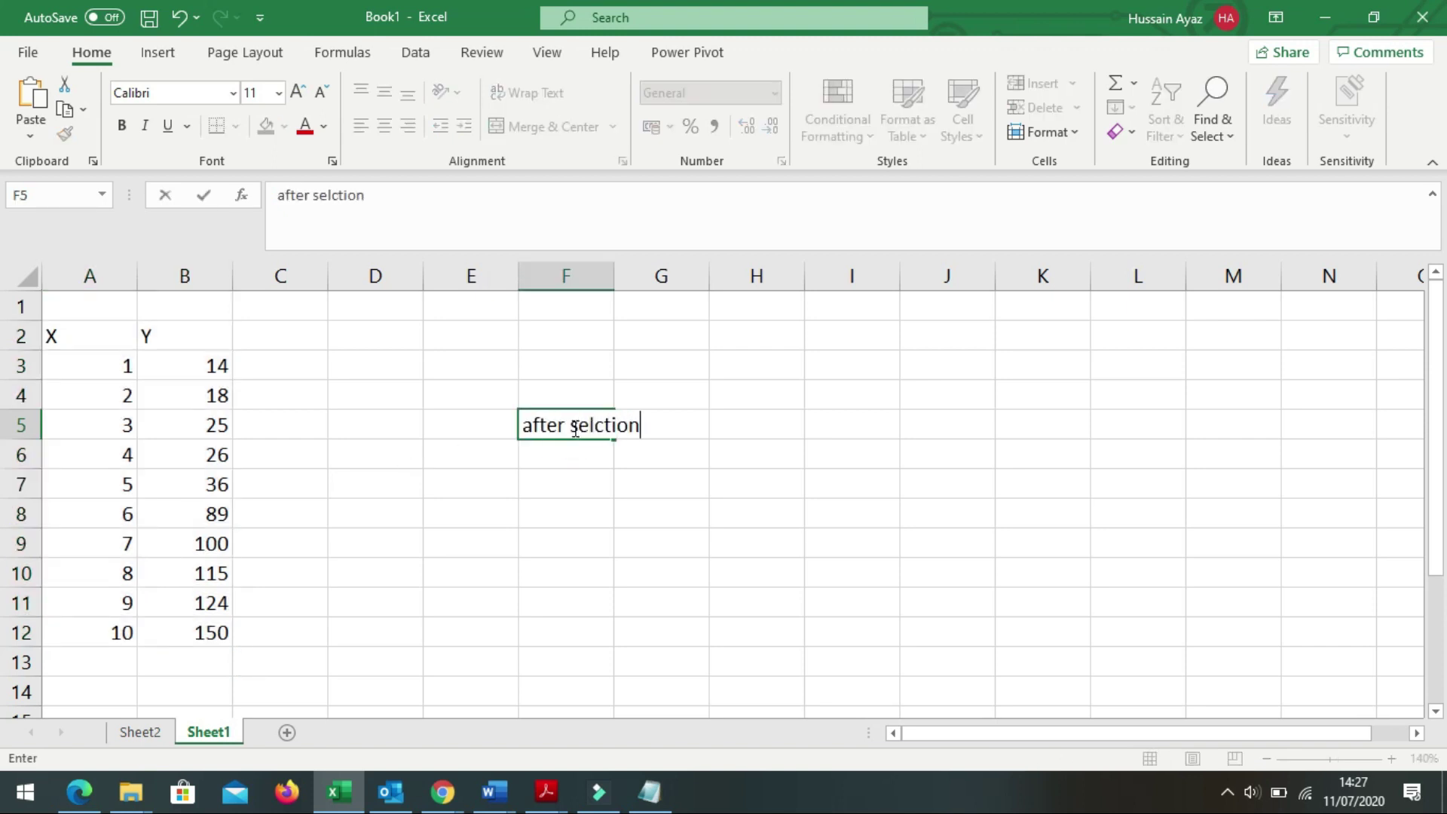
{"action": "key", "text": "BackSpace"}
{"action": "key", "text": "BackSpace"}
{"action": "key", "text": "BackSpace"}
{"action": "key", "text": "BackSpace"}
{"action": "key", "text": "BackSpace"}
{"action": "type", "text": "ection click on Data in "}
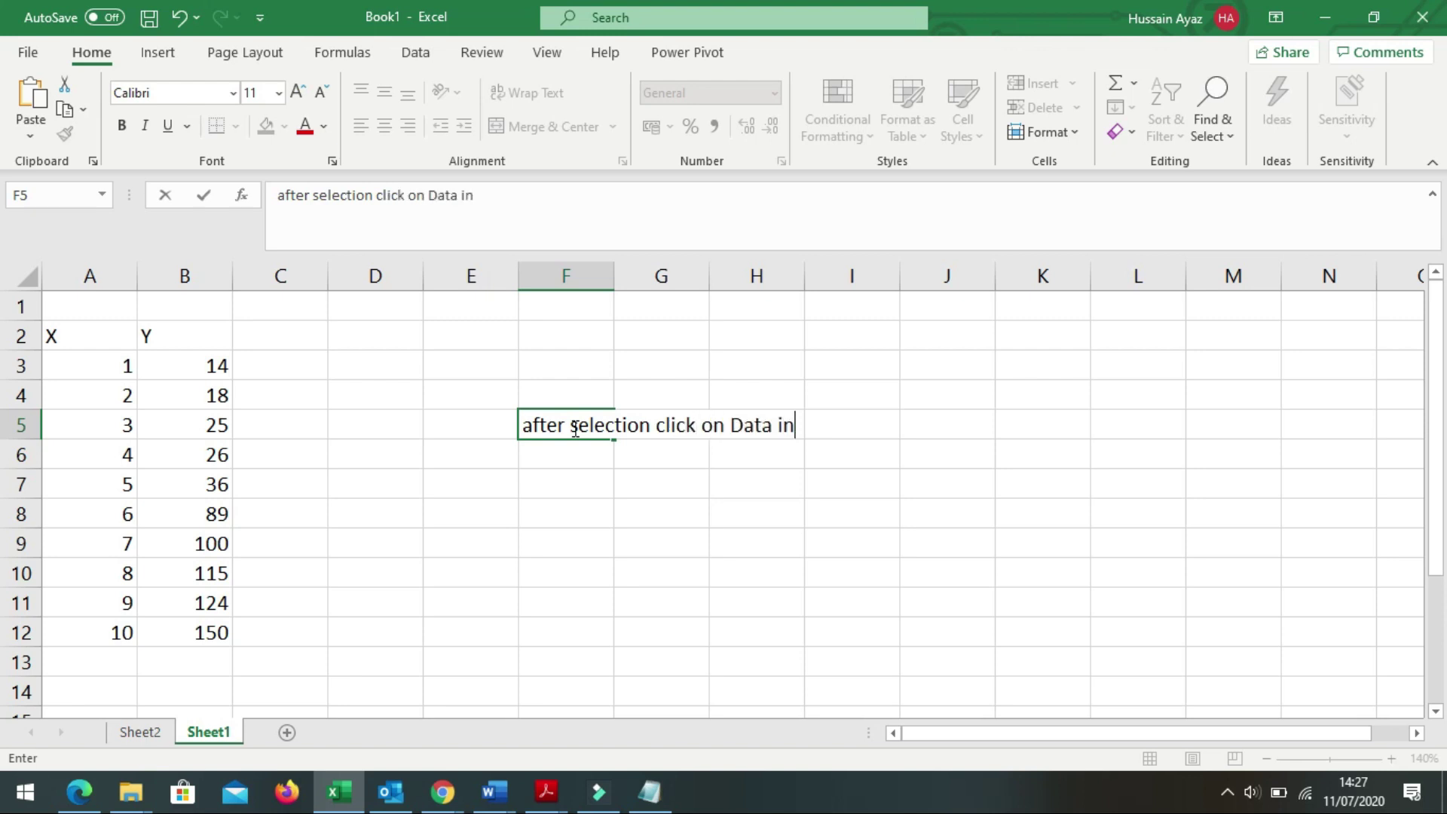
{"action": "type", "text": "bar"}
Step: Clear the note from F5 and reselect the X and Y data in A2:B12
{"action": "key", "text": "BackSpace"}
{"action": "key", "text": "BackSpace"}
{"action": "key", "text": "BackSpace"}
{"action": "key", "text": "BackSpace"}
{"action": "key", "text": "BackSpace"}
{"action": "key", "text": "BackSpace"}
{"action": "key", "text": "BackSpace"}
{"action": "key", "text": "BackSpace"}
{"action": "key", "text": "BackSpace"}
{"action": "key", "text": "BackSpace"}
{"action": "key", "text": "BackSpace"}
{"action": "key", "text": "BackSpace"}
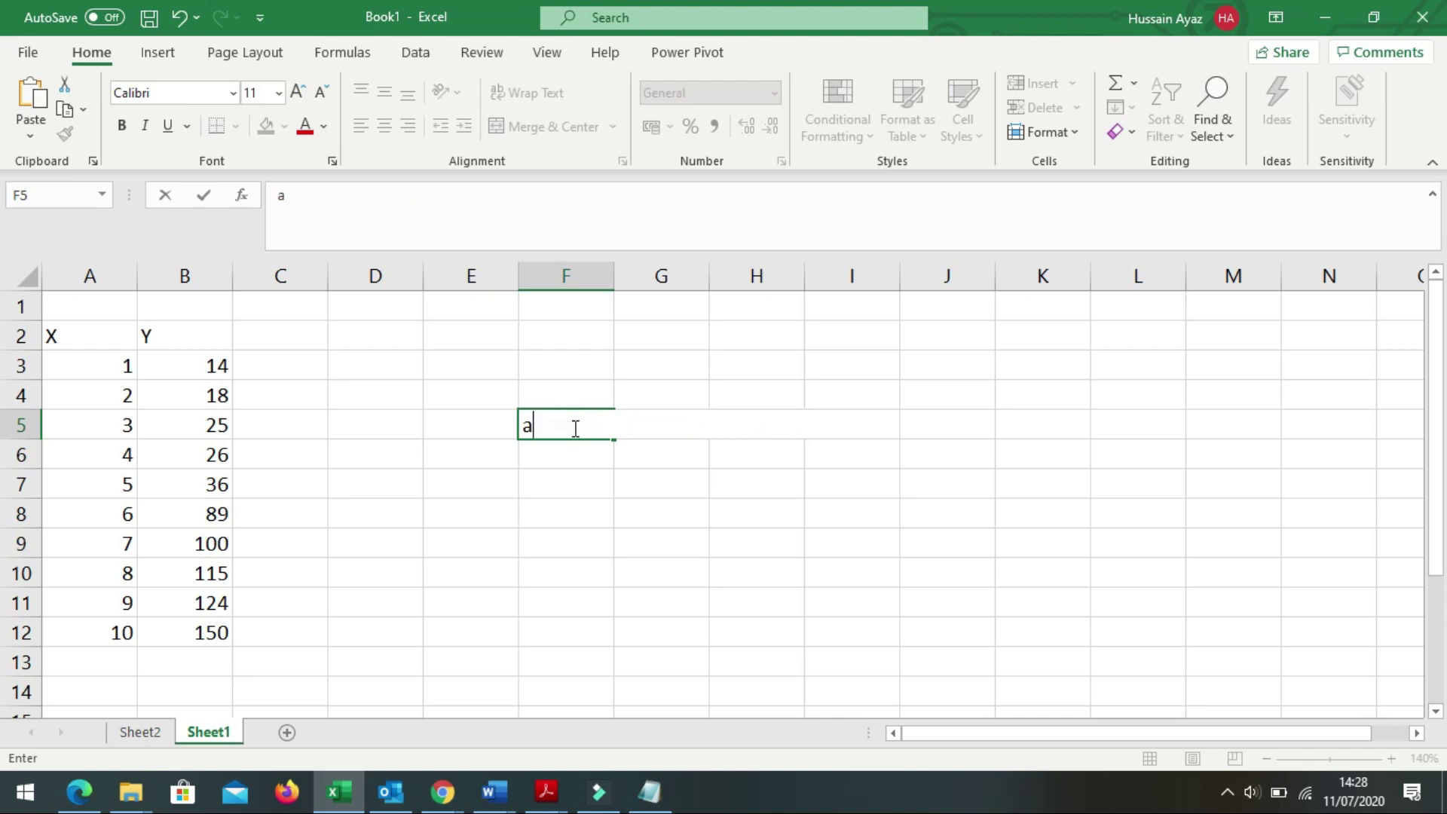
{"action": "key", "text": "BackSpace"}
{"action": "left_click", "coordinate": [580, 503]}
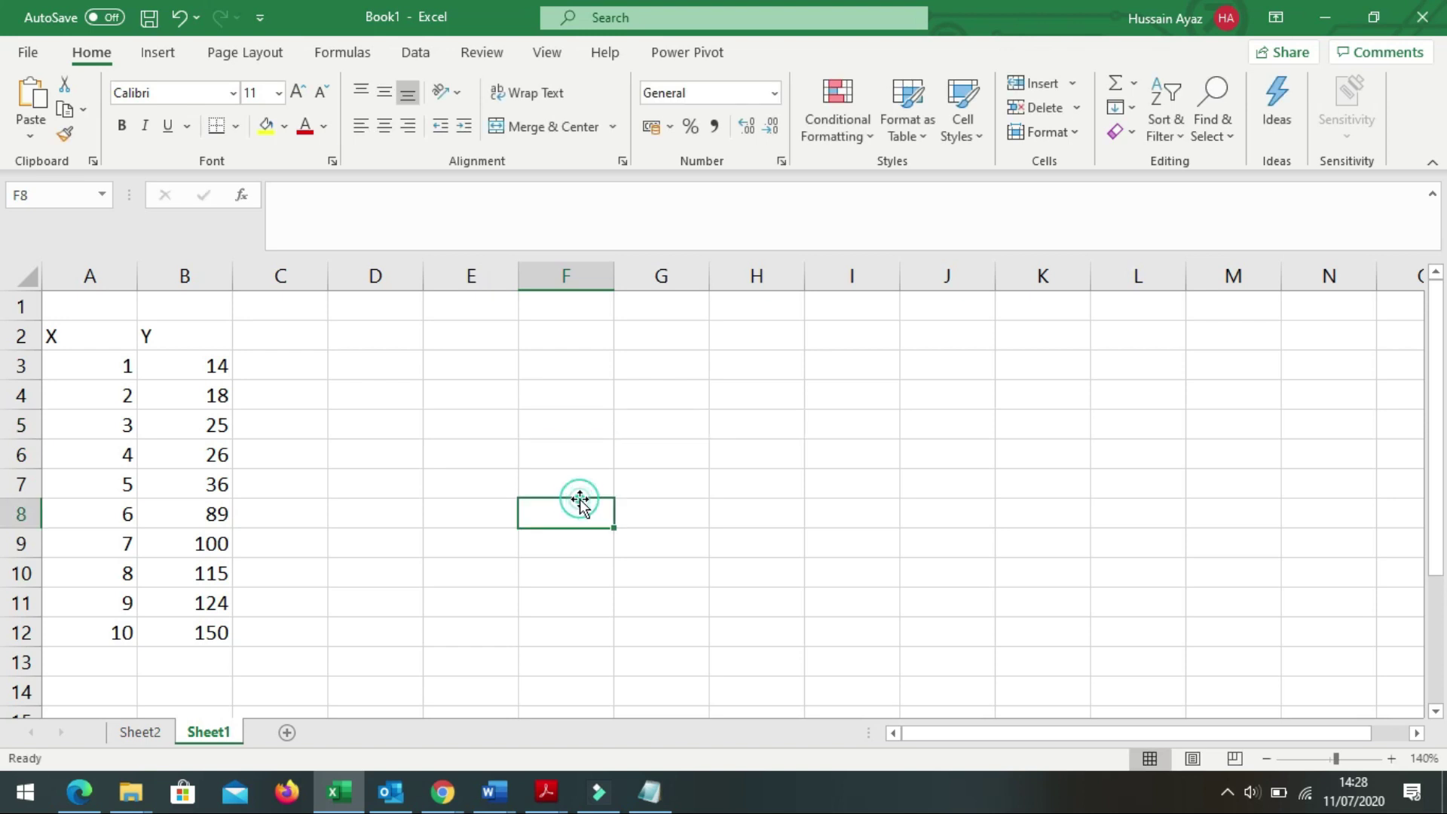
{"action": "left_click_drag", "start_coordinate": [100, 333], "coordinate": [185, 630]}
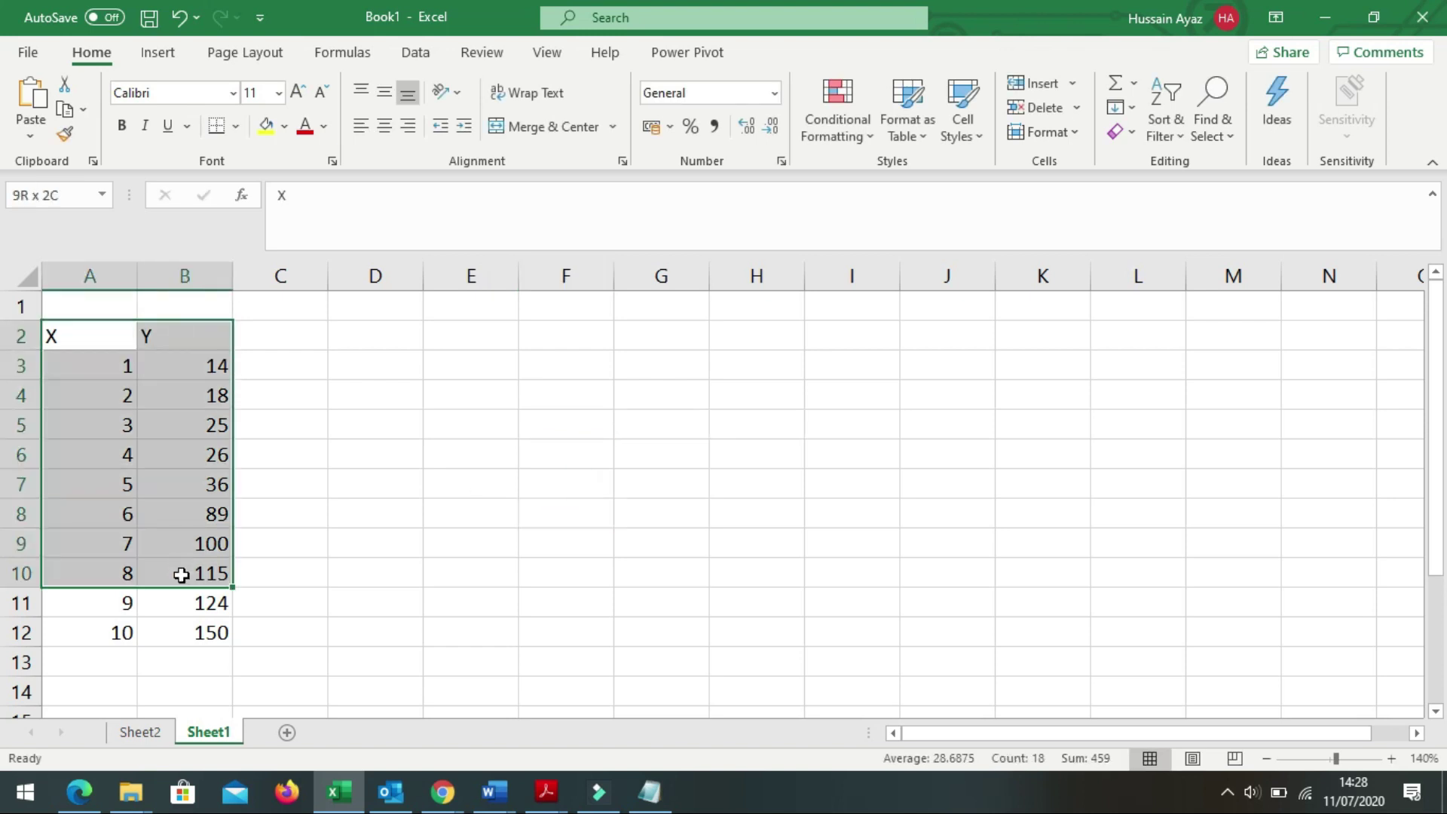
Step: Start a Forecast Sheet from the Data tab, then bring the Notepad notes forward
{"action": "left_click", "coordinate": [428, 57]}
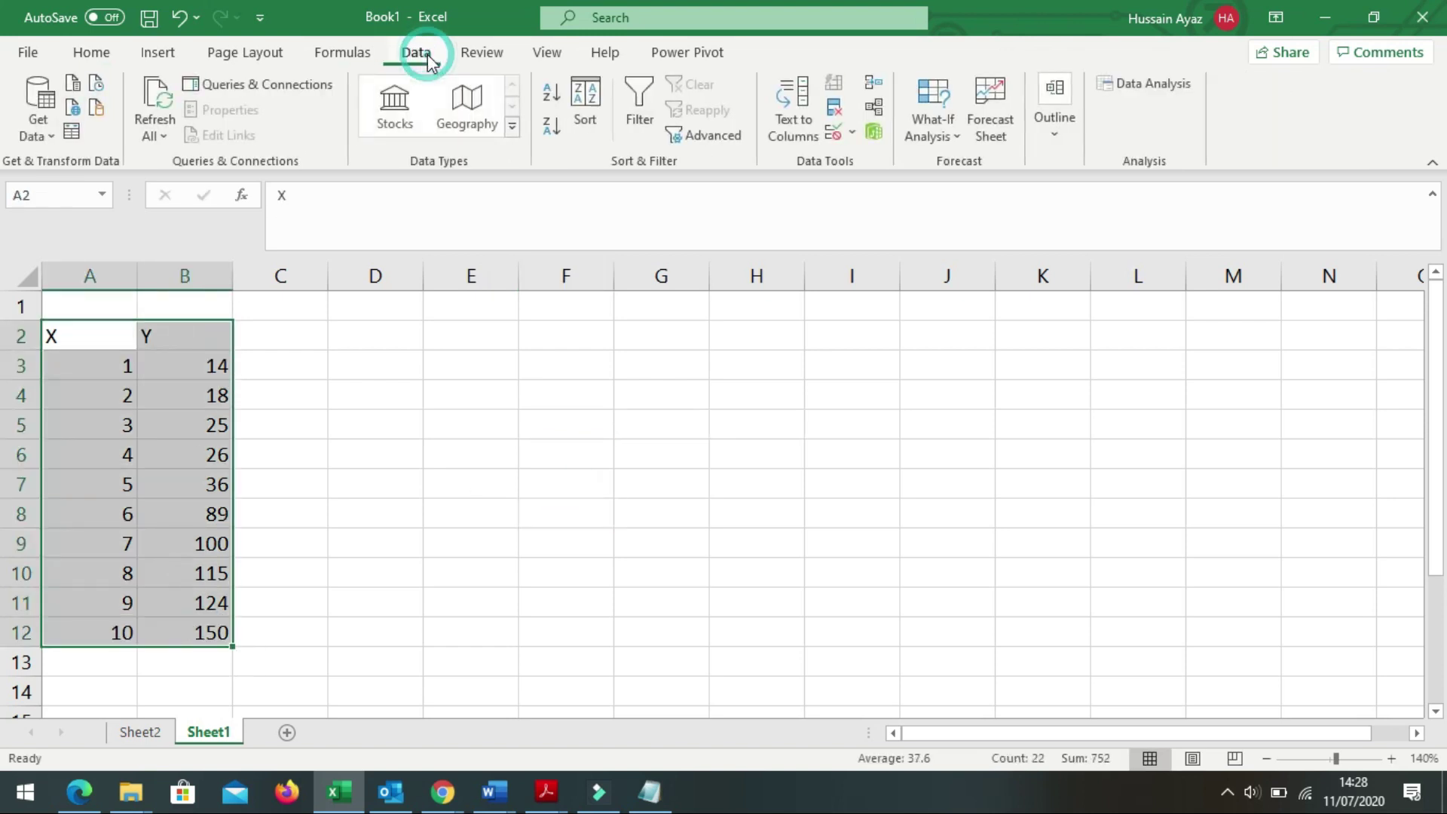
{"action": "left_click", "coordinate": [1001, 125]}
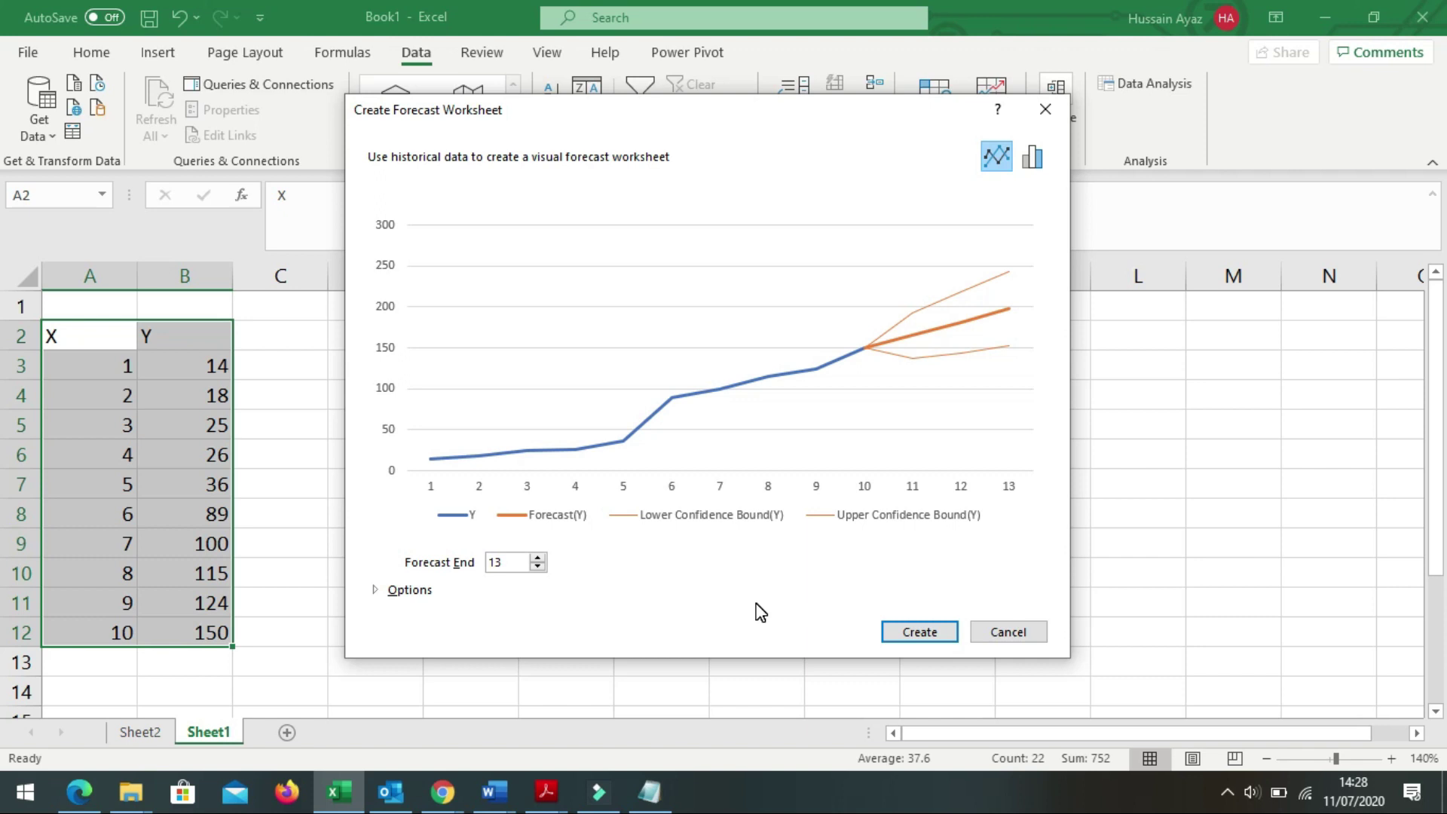
{"action": "left_click", "coordinate": [649, 792]}
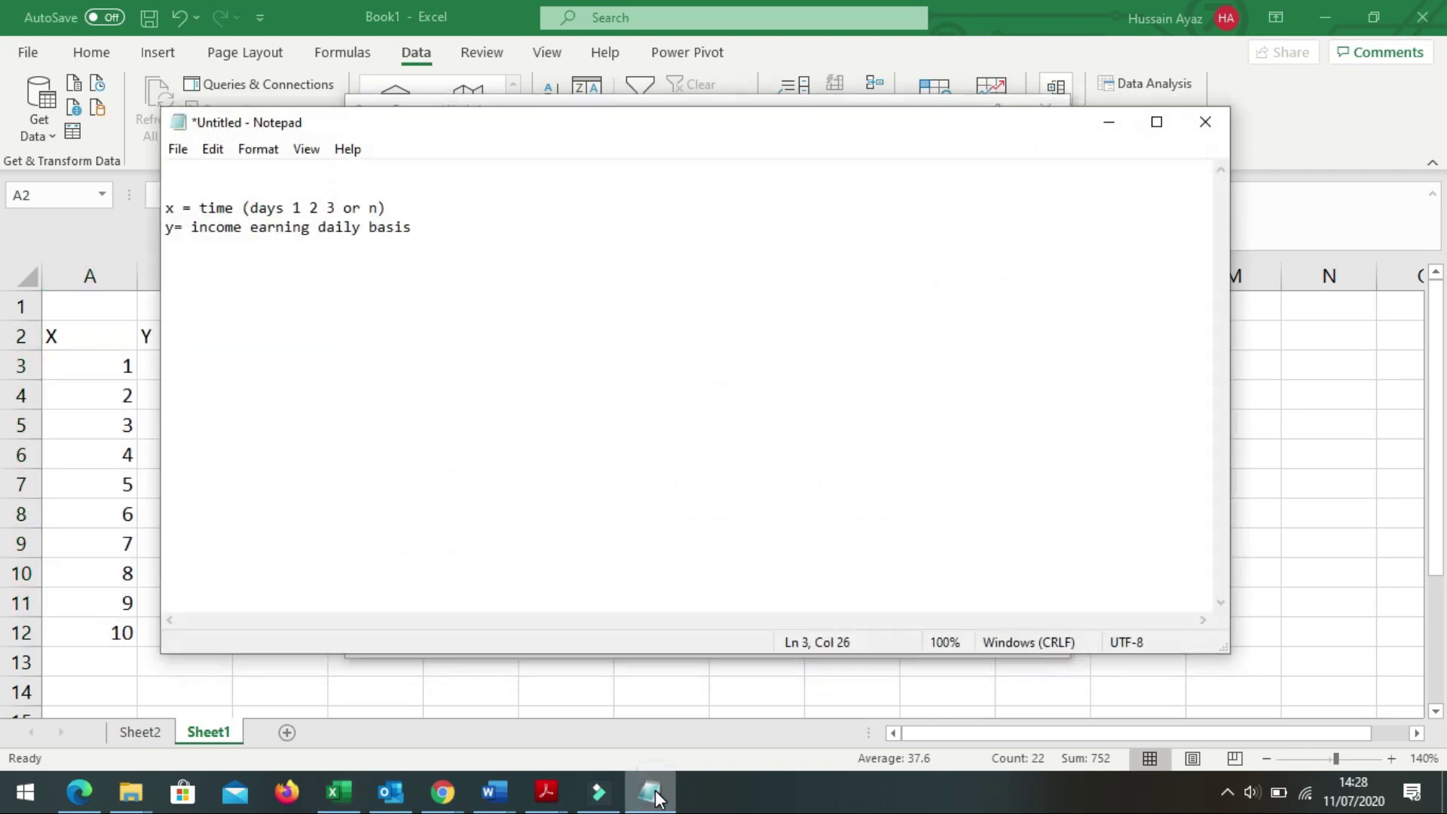
Step: Delete both the x and y definition lines from the Notepad note
{"action": "left_click_drag", "start_coordinate": [169, 194], "coordinate": [437, 229]}
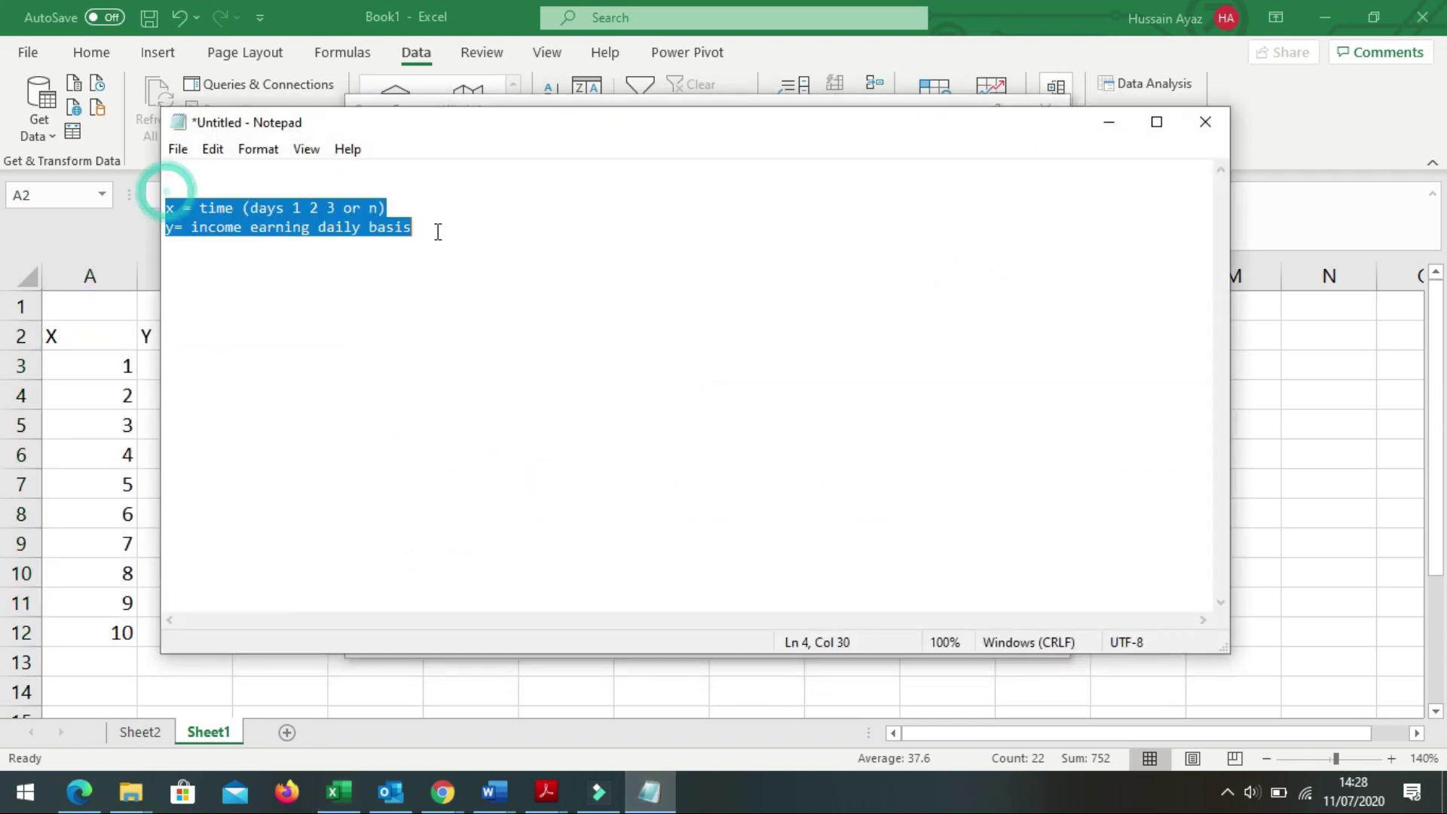
{"action": "scroll", "coordinate": [446, 232], "scroll_direction": "up", "scroll_amount": 2}
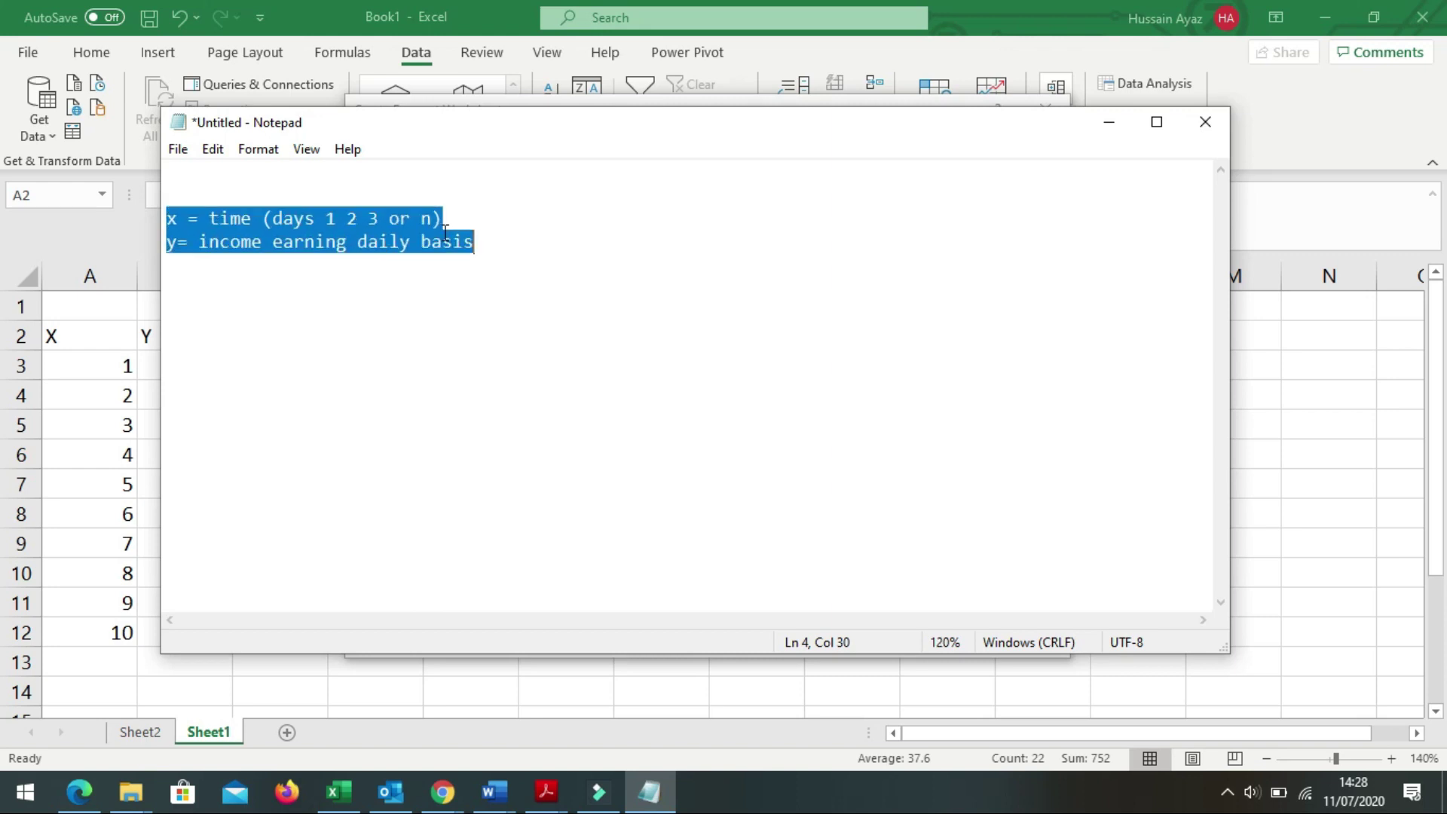
{"action": "scroll", "coordinate": [445, 233], "scroll_direction": "up", "scroll_amount": 2}
{"action": "key", "text": "Delete"}
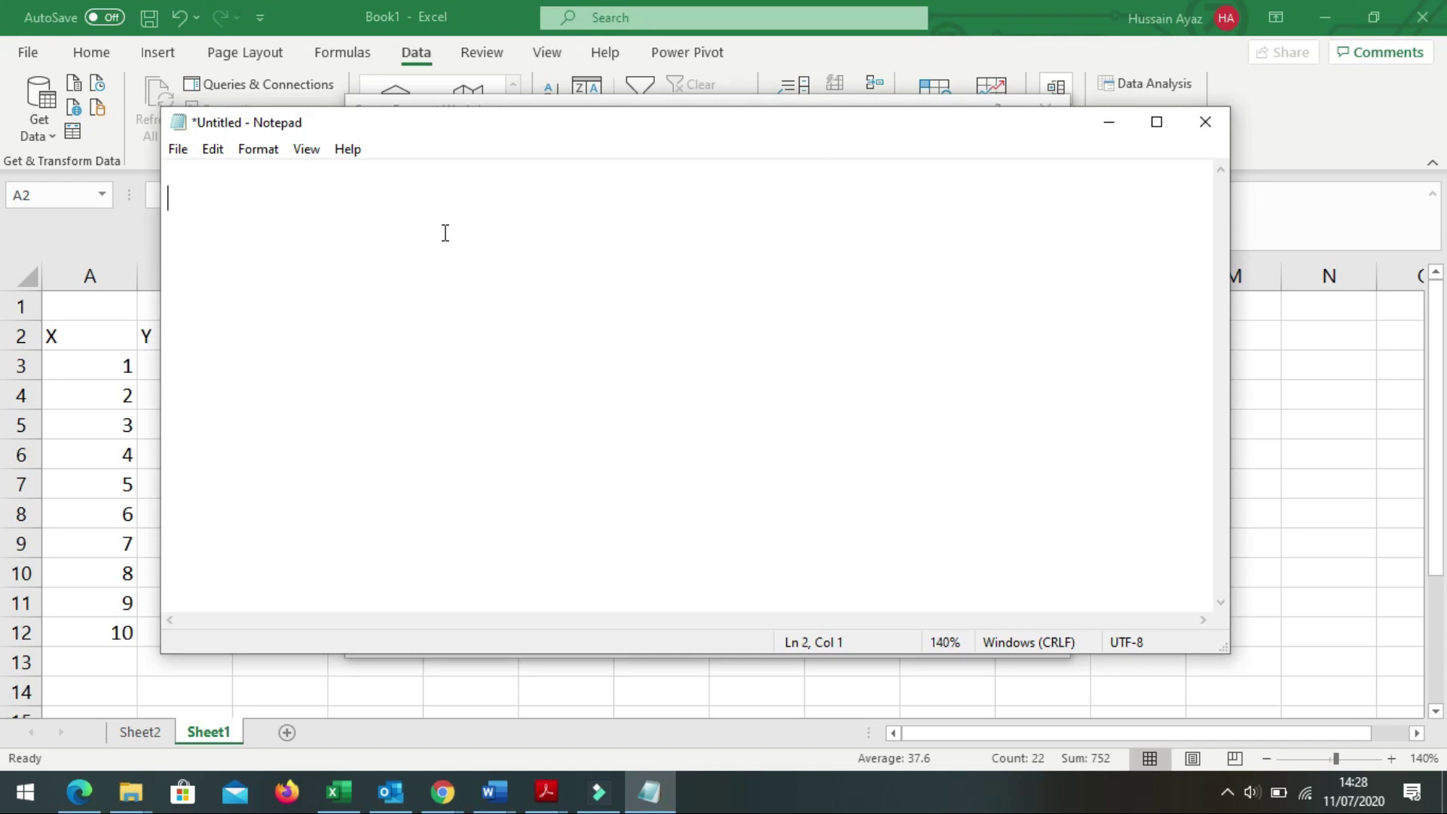
Step: Draft a note about including the statistics results, then backspace the trial 'alfa' text
{"action": "type", "text": "now you see"}
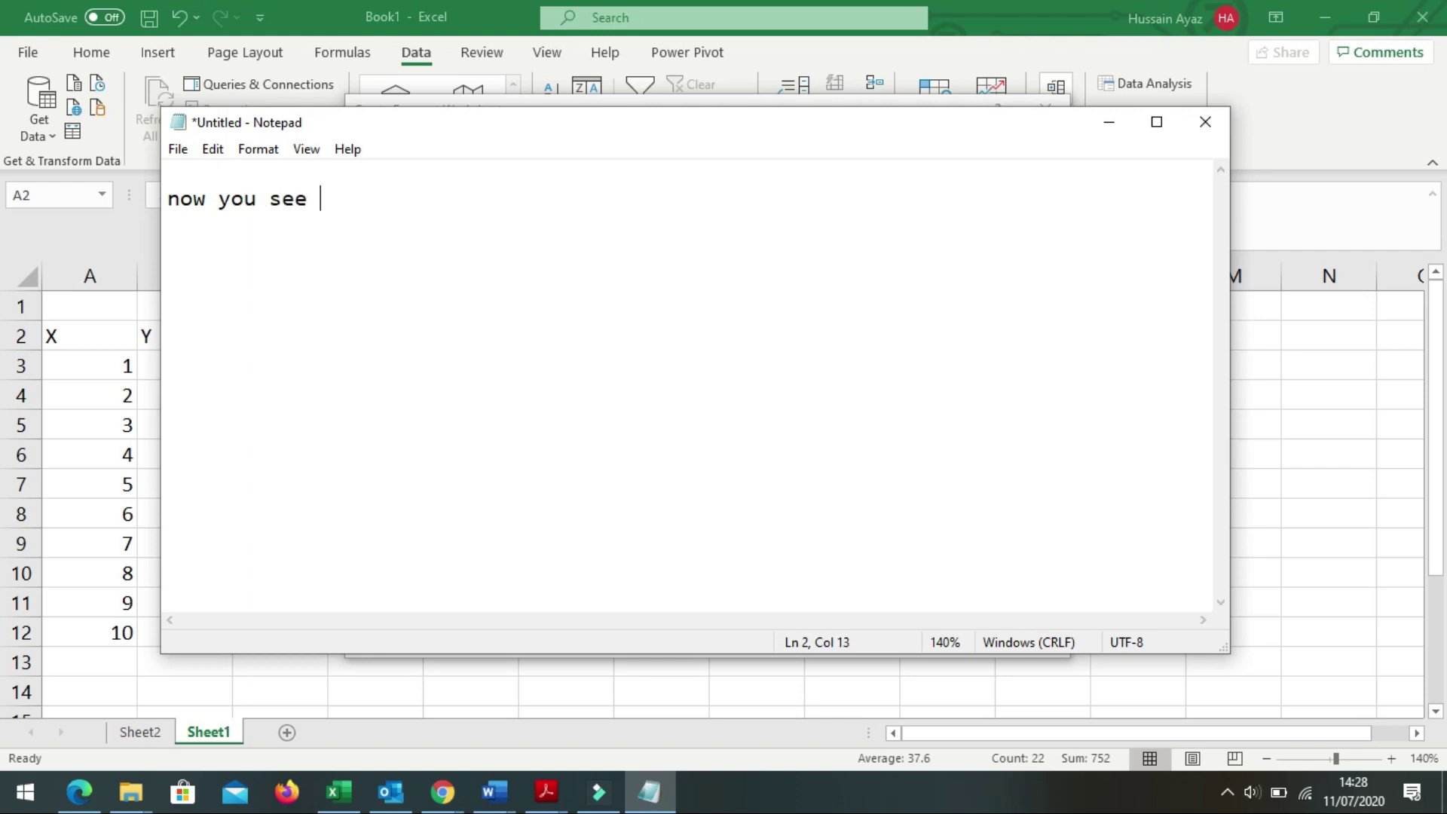
{"action": "key", "text": "BackSpace"}
{"action": "key", "text": "BackSpace"}
{"action": "key", "text": "BackSpace"}
{"action": "type", "text": "can also add the"}
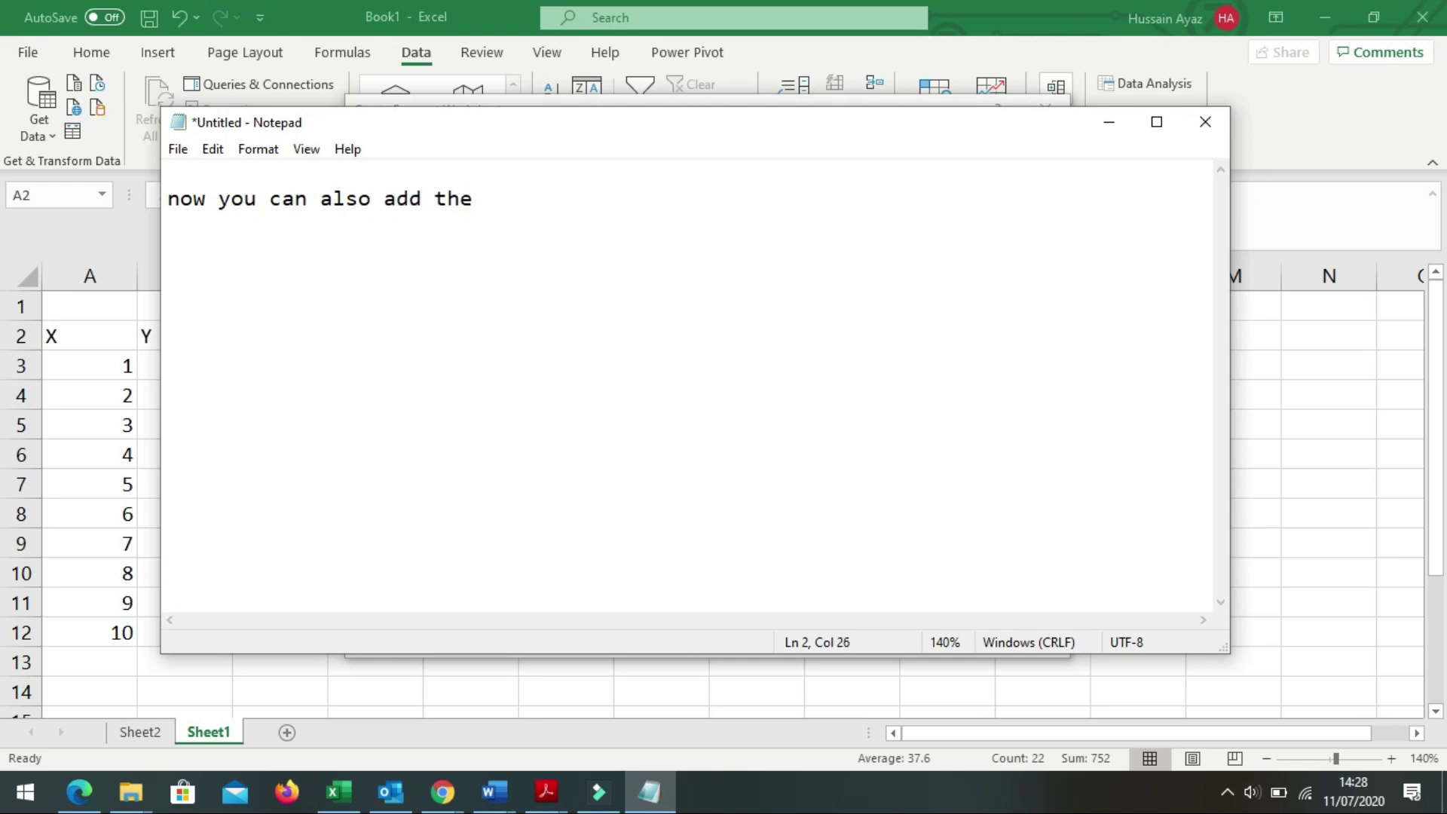
{"action": "key", "text": "BackSpace"}
{"action": "key", "text": "BackSpace"}
{"action": "key", "text": "BackSpace"}
{"action": "key", "text": "BackSpace"}
{"action": "key", "text": "BackSpace"}
{"action": "key", "text": "BackSpace"}
{"action": "key", "text": "BackSpace"}
{"action": "type", "text": "include the statistics results"}
{"action": "key", "text": "Return"}
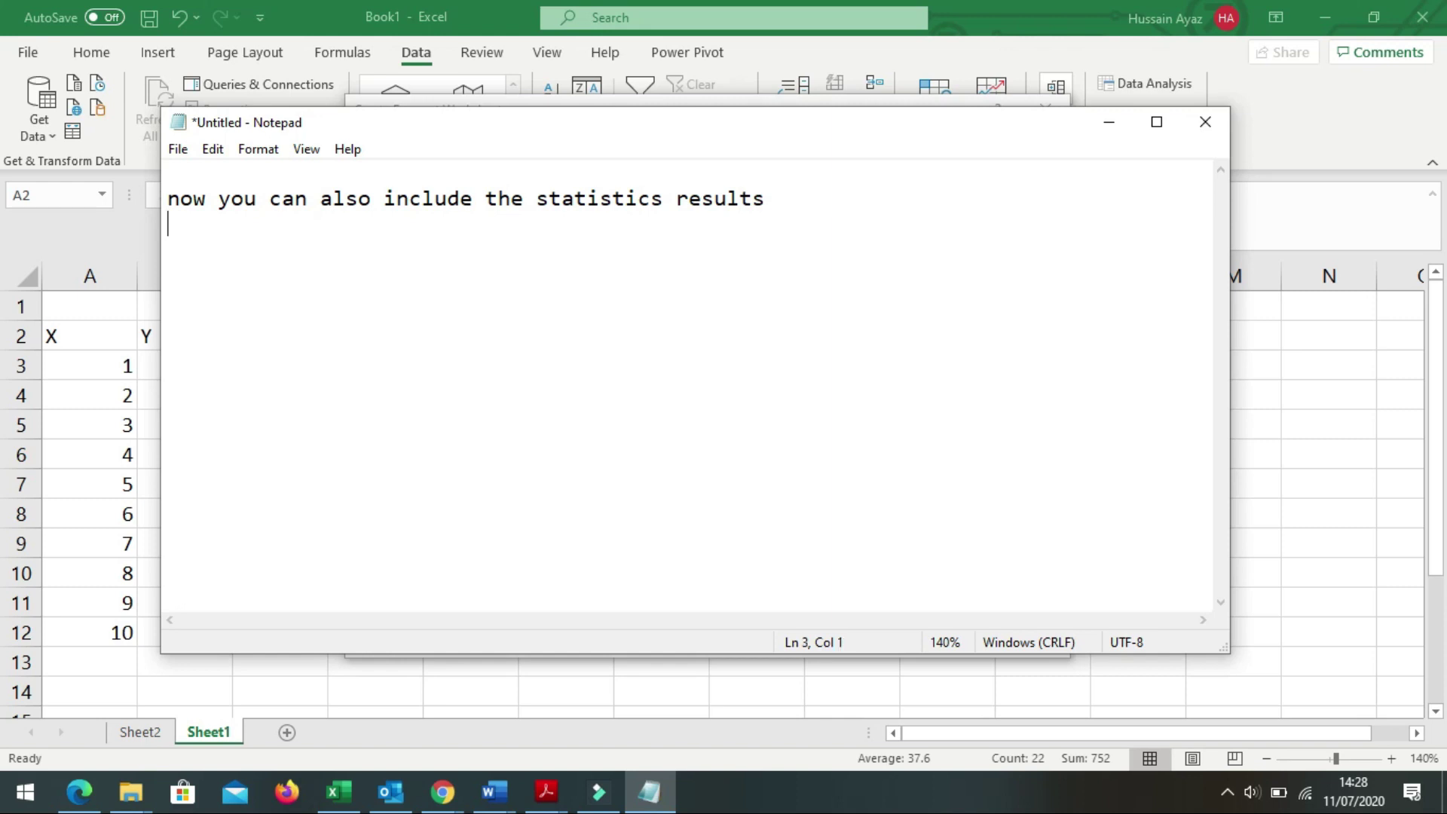
{"action": "type", "text": "alfa"}
{"action": "key", "text": "BackSpace"}
{"action": "key", "text": "BackSpace"}
{"action": "key", "text": "BackSpace"}
{"action": "key", "text": "BackSpace"}
{"action": "key", "text": "BackSpace"}
{"action": "key", "text": "BackSpace"}
{"action": "key", "text": "BackSpace"}
{"action": "key", "text": "BackSpace"}
{"action": "key", "text": "BackSpace"}
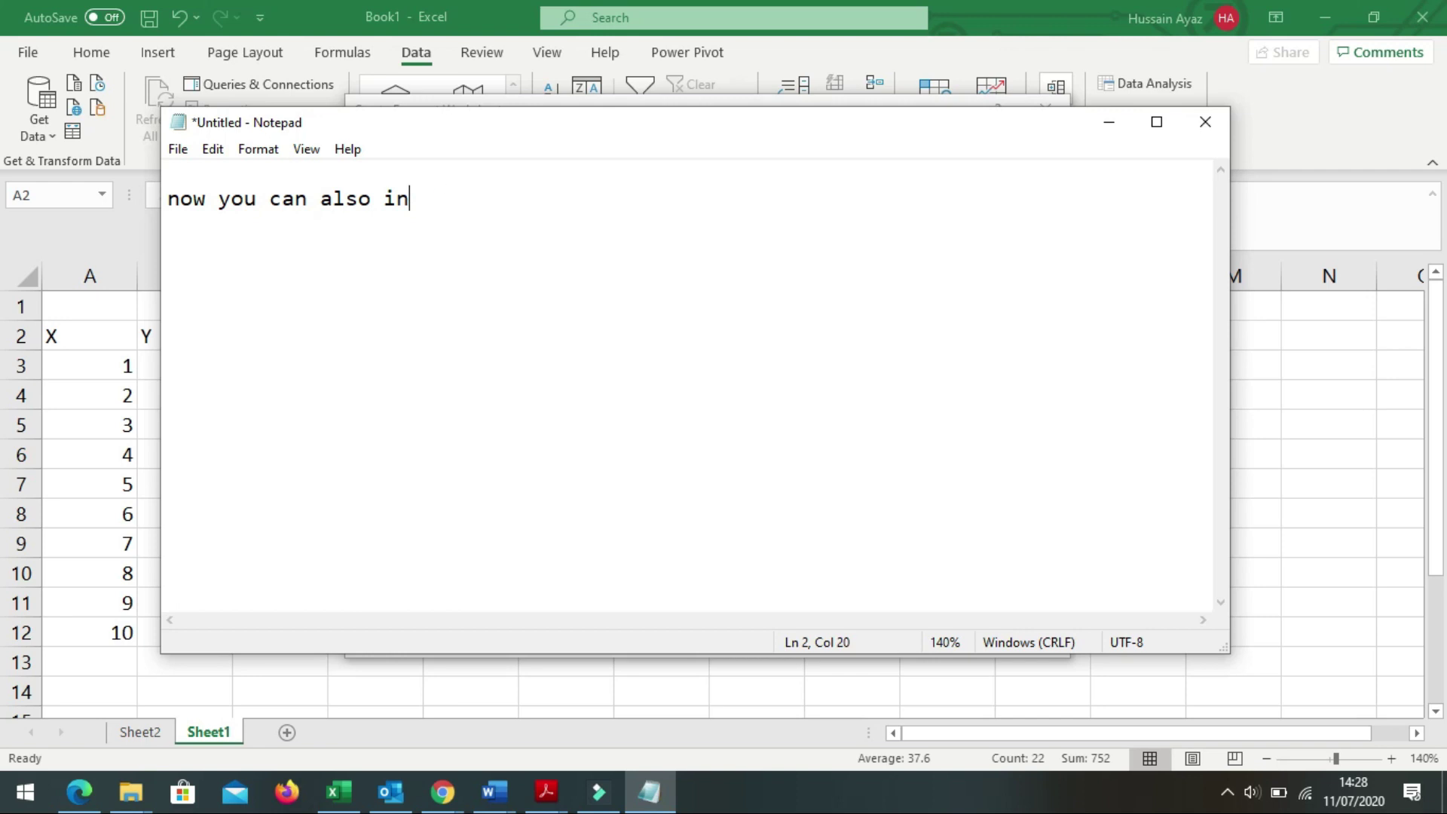
{"action": "key", "text": "BackSpace"}
{"action": "key", "text": "BackSpace"}
{"action": "key", "text": "BackSpace"}
{"action": "key", "text": "BackSpace"}
{"action": "key", "text": "BackSpace"}
{"action": "key", "text": "BackSpace"}
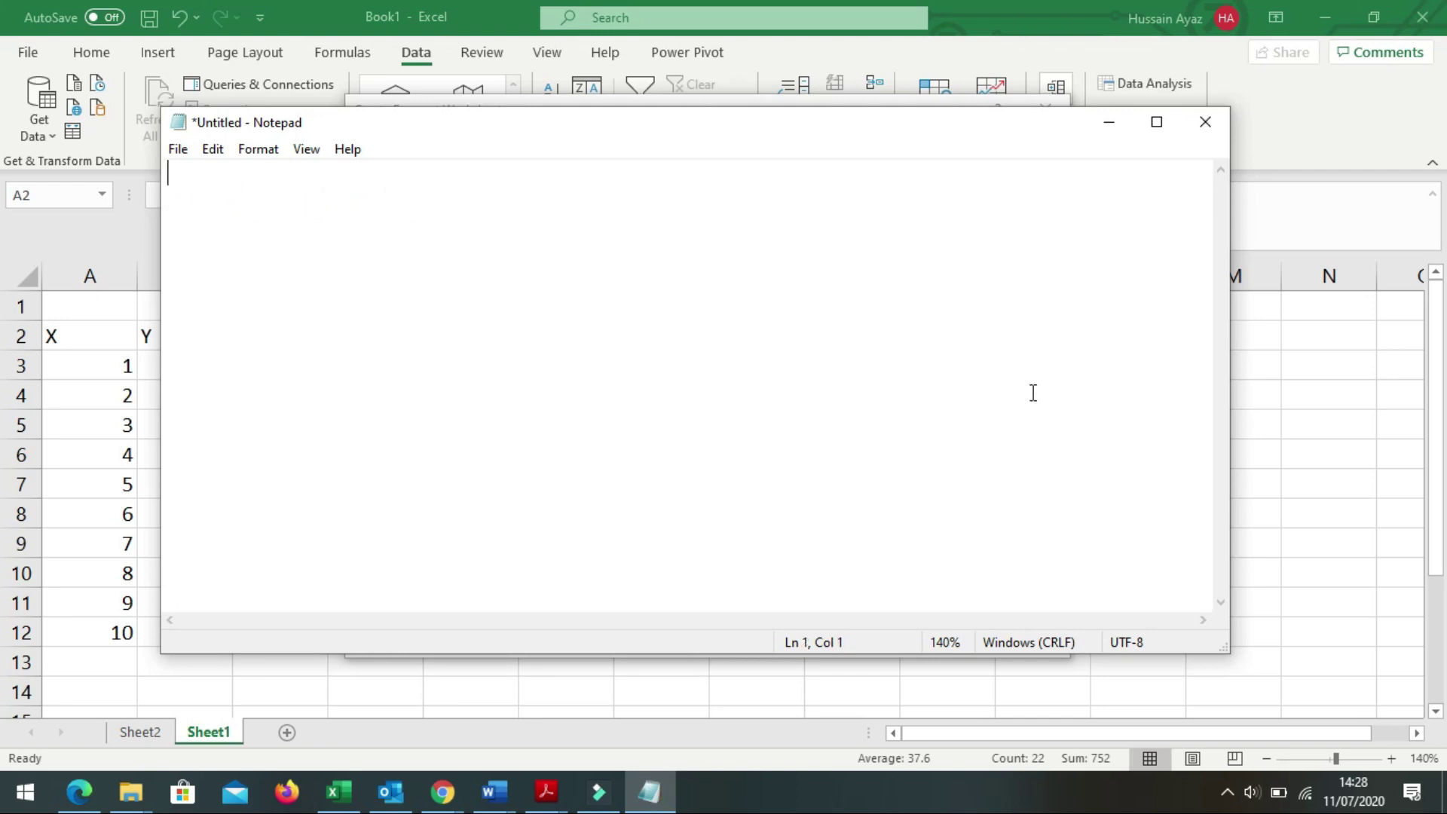
Step: Reposition the Create Forecast Worksheet dialog, expand Options and tick Include forecast statistics
{"action": "left_click", "coordinate": [1281, 388]}
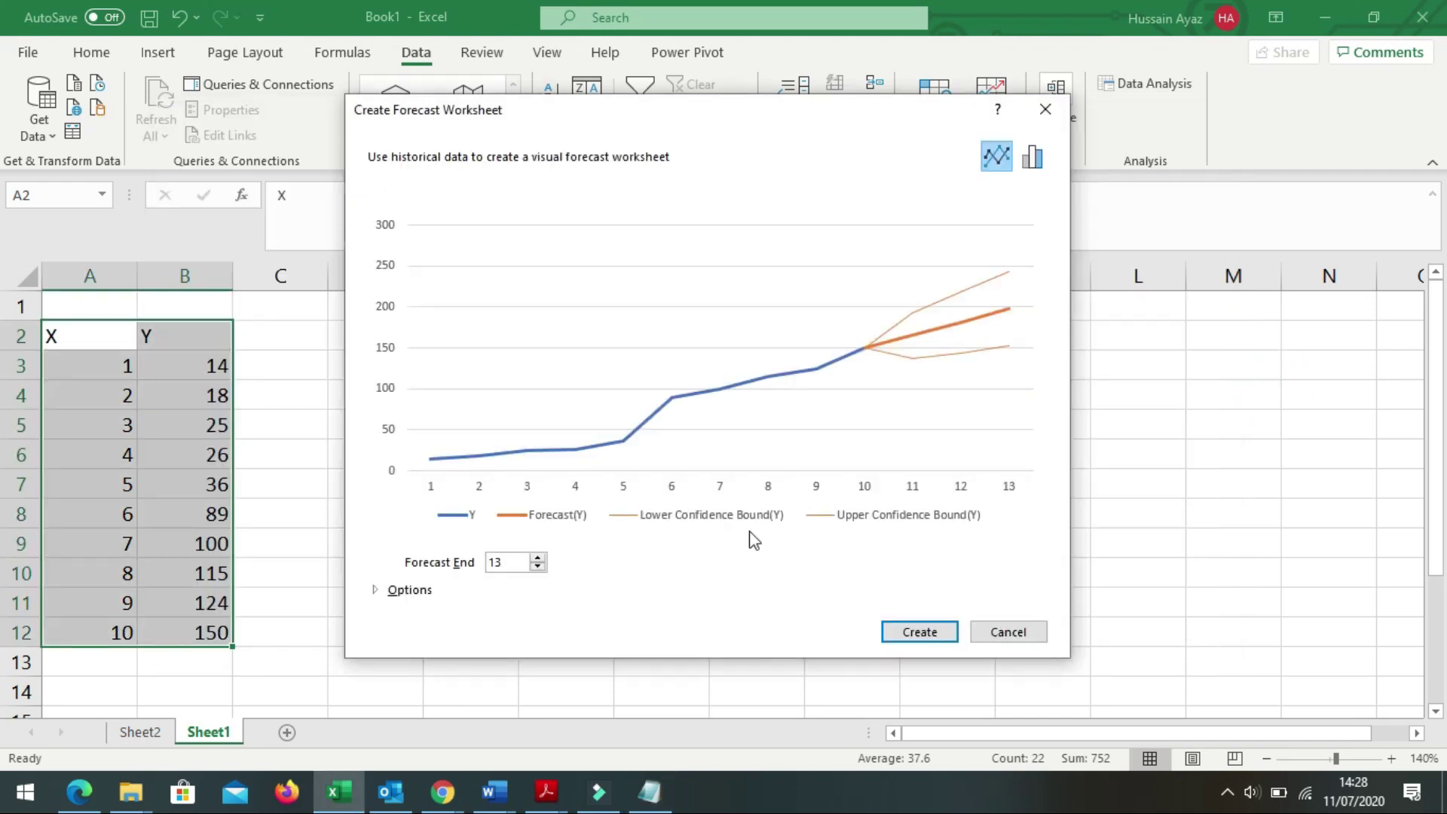
{"action": "left_click_drag", "start_coordinate": [367, 125], "coordinate": [267, 75]}
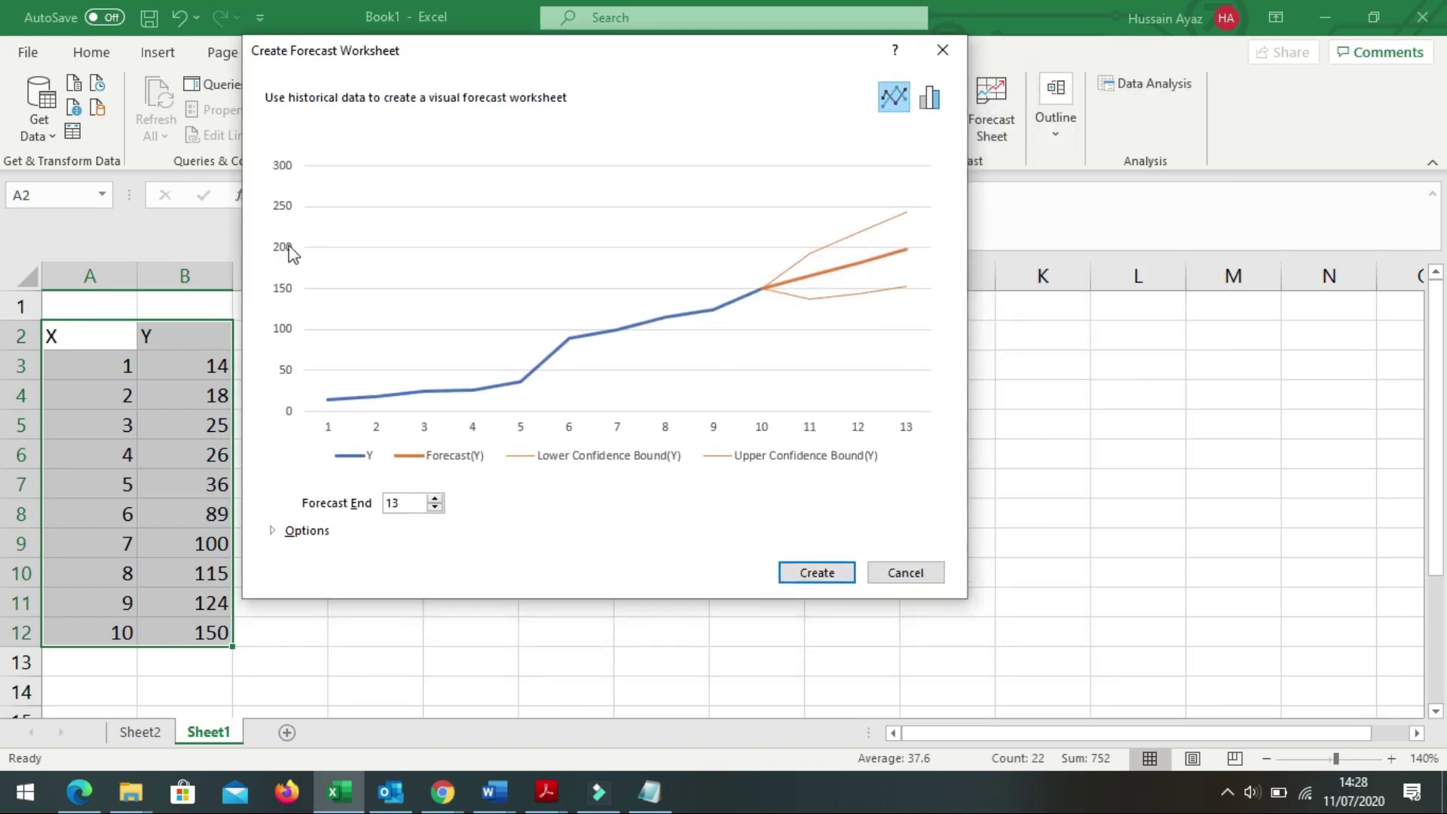
{"action": "left_click", "coordinate": [273, 530]}
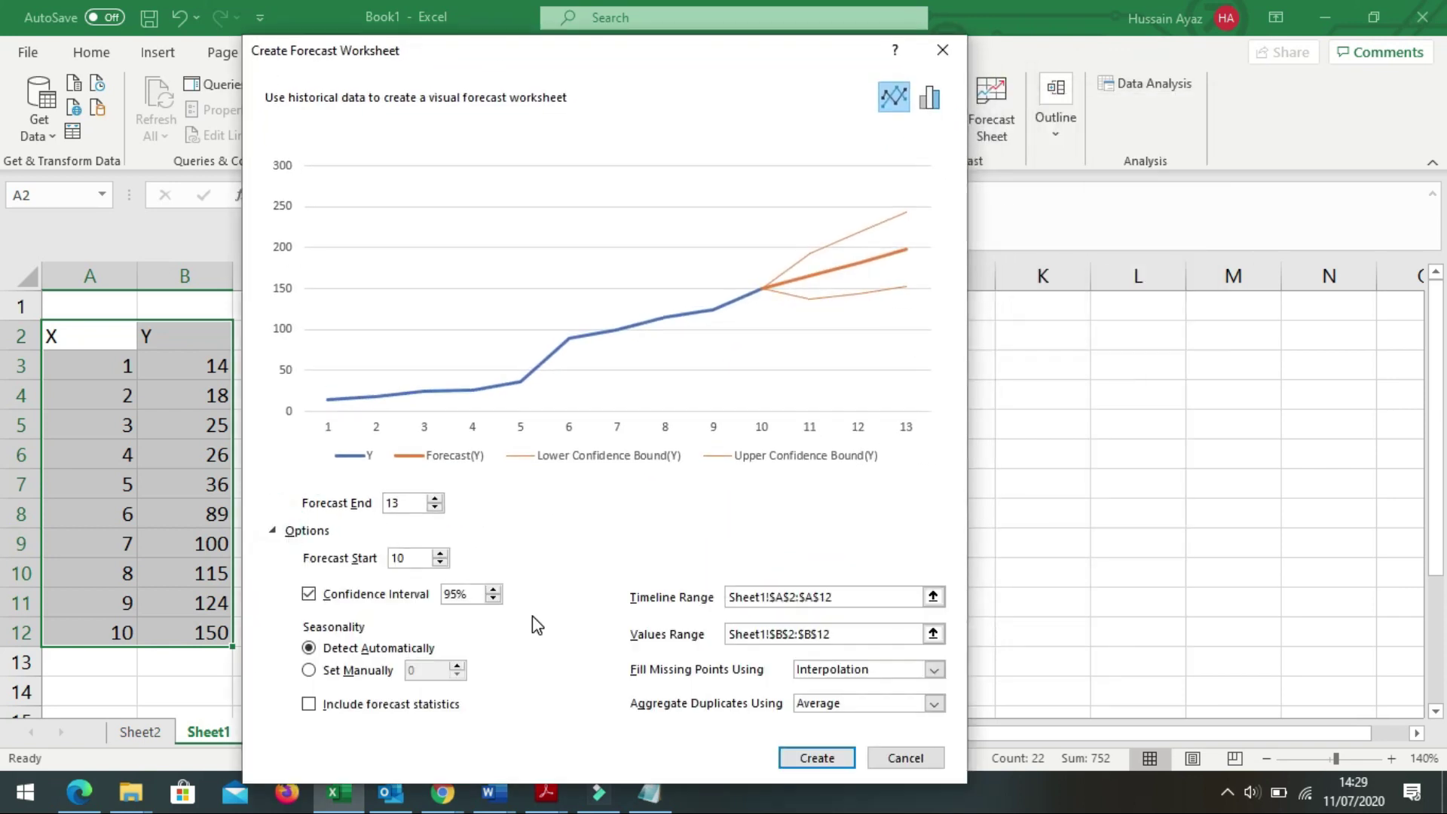
{"action": "left_click", "coordinate": [310, 703]}
Step: Create the forecast sheet, move the chart off the statistics, and fill Alpha and Beta yellow
{"action": "left_click", "coordinate": [814, 760]}
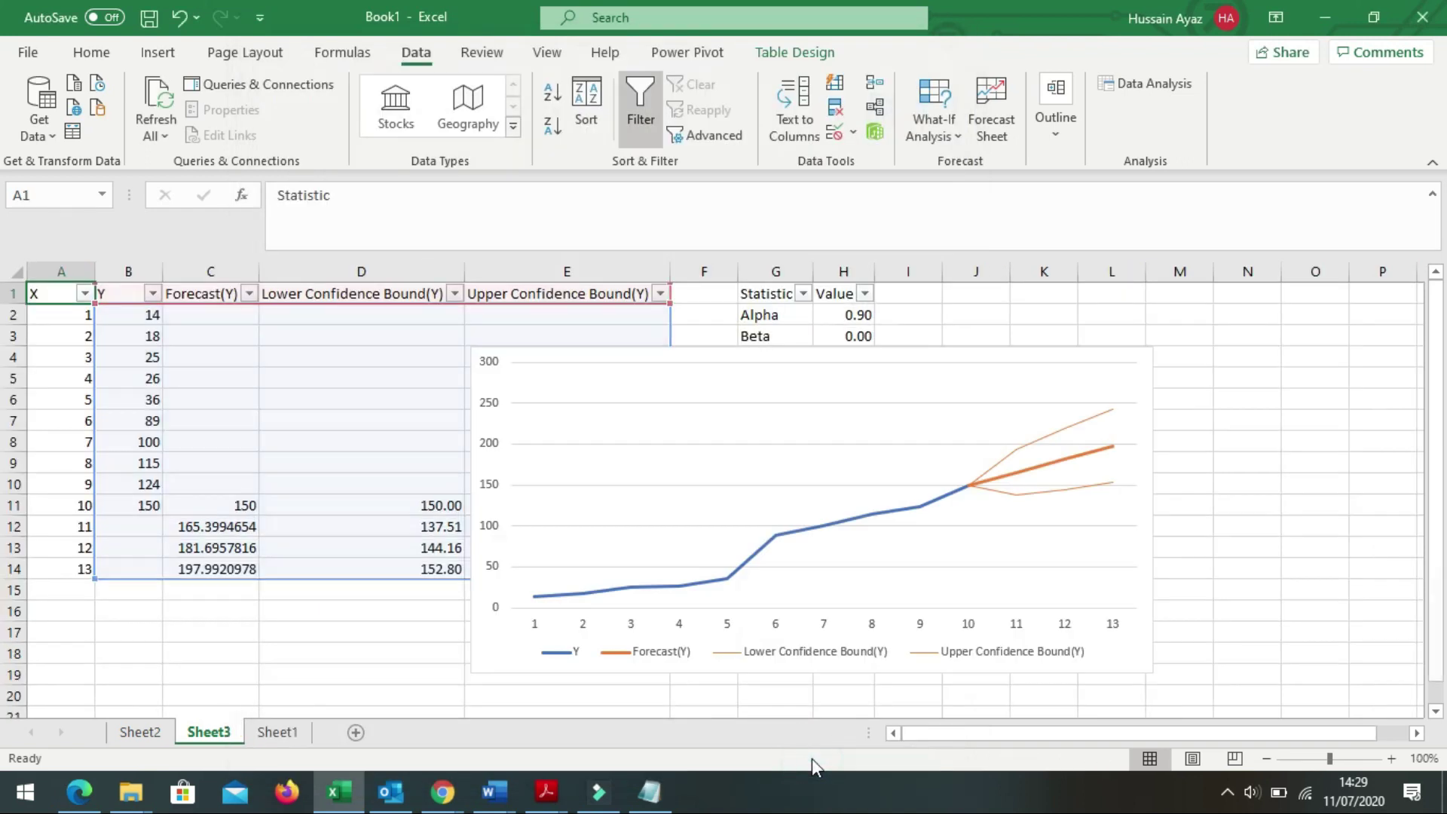
{"action": "mouse_move", "coordinate": [479, 662]}
{"action": "left_mouse_down"}
{"action": "mouse_move", "coordinate": [843, 648]}
{"action": "mouse_move", "coordinate": [907, 607]}
{"action": "left_mouse_up"}
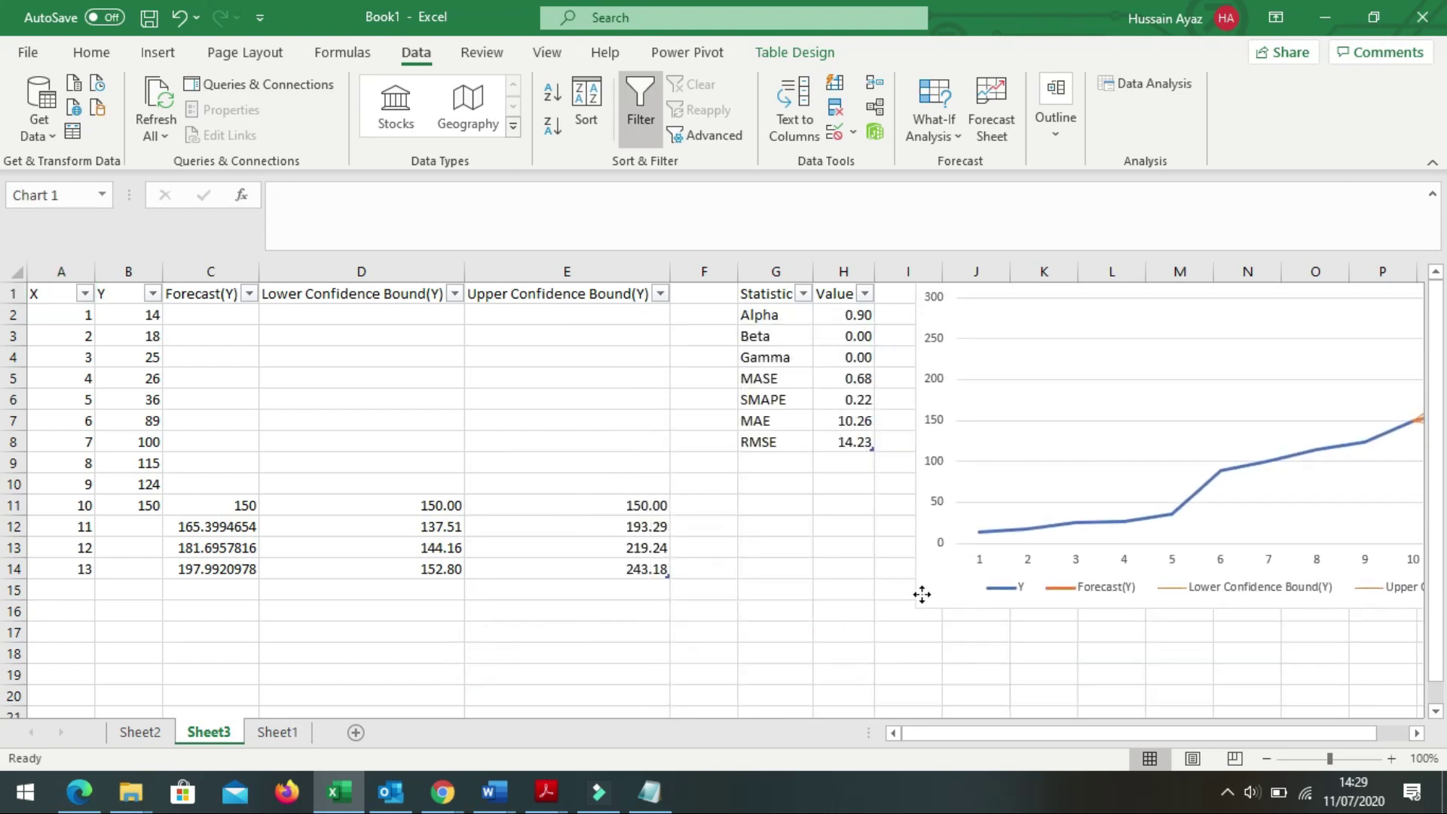
{"action": "left_click_drag", "start_coordinate": [747, 307], "coordinate": [825, 334]}
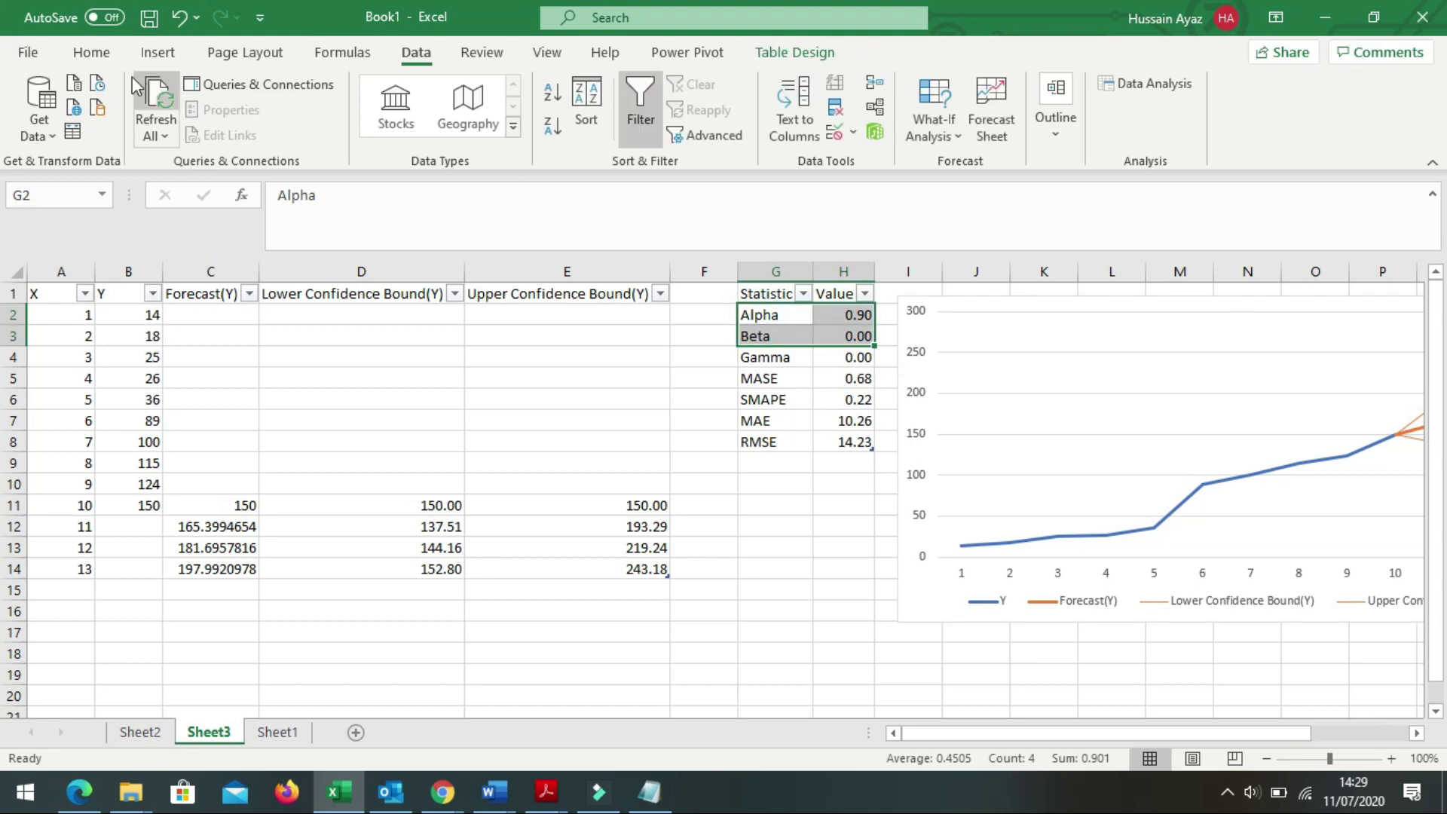
{"action": "left_click", "coordinate": [90, 52]}
{"action": "left_click", "coordinate": [269, 129]}
{"action": "left_click", "coordinate": [840, 339]}
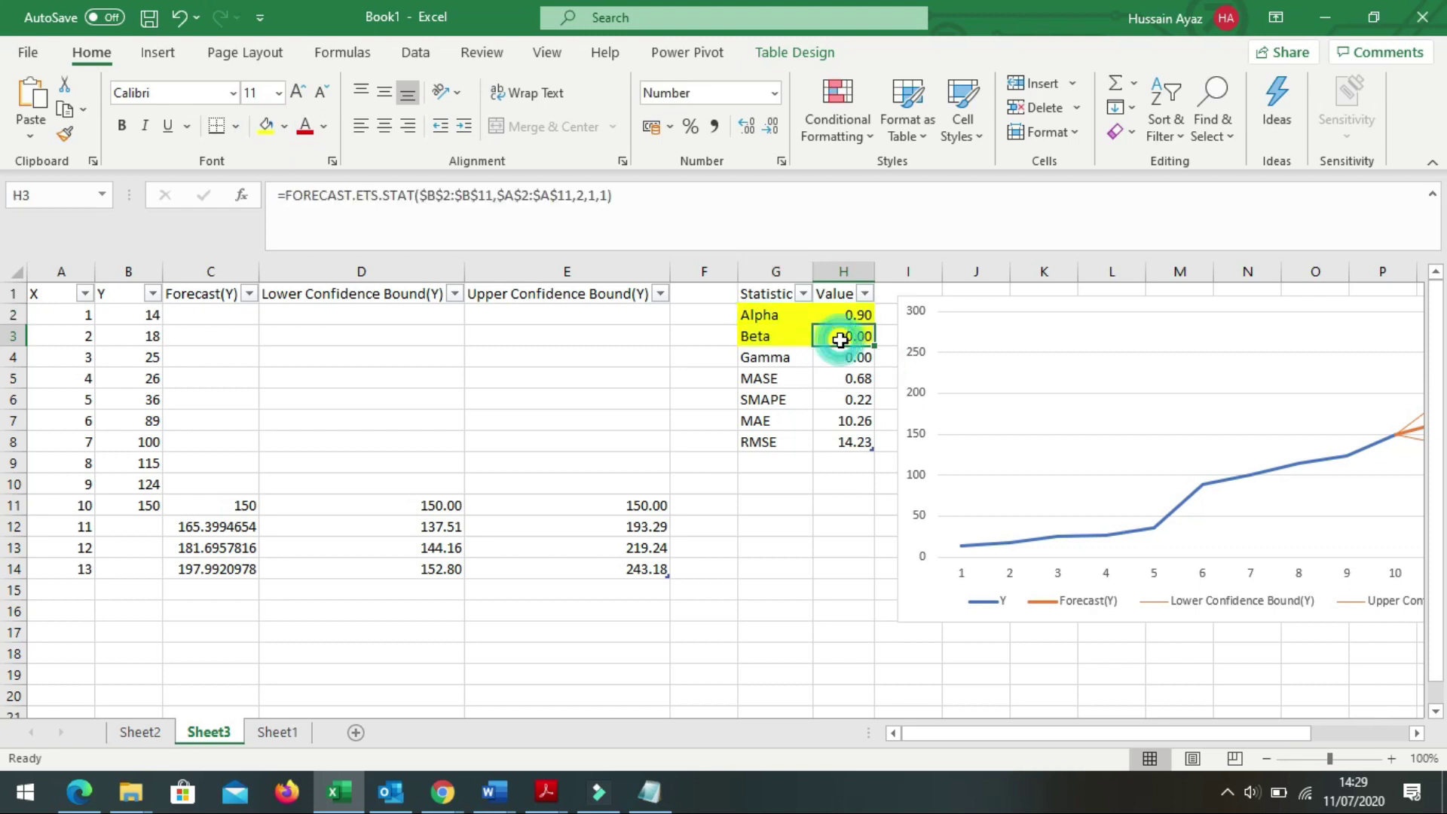
Step: Add two decimal places so Beta shows 0.0010, then deselect the cells
{"action": "left_click", "coordinate": [746, 126]}
{"action": "left_click", "coordinate": [746, 125]}
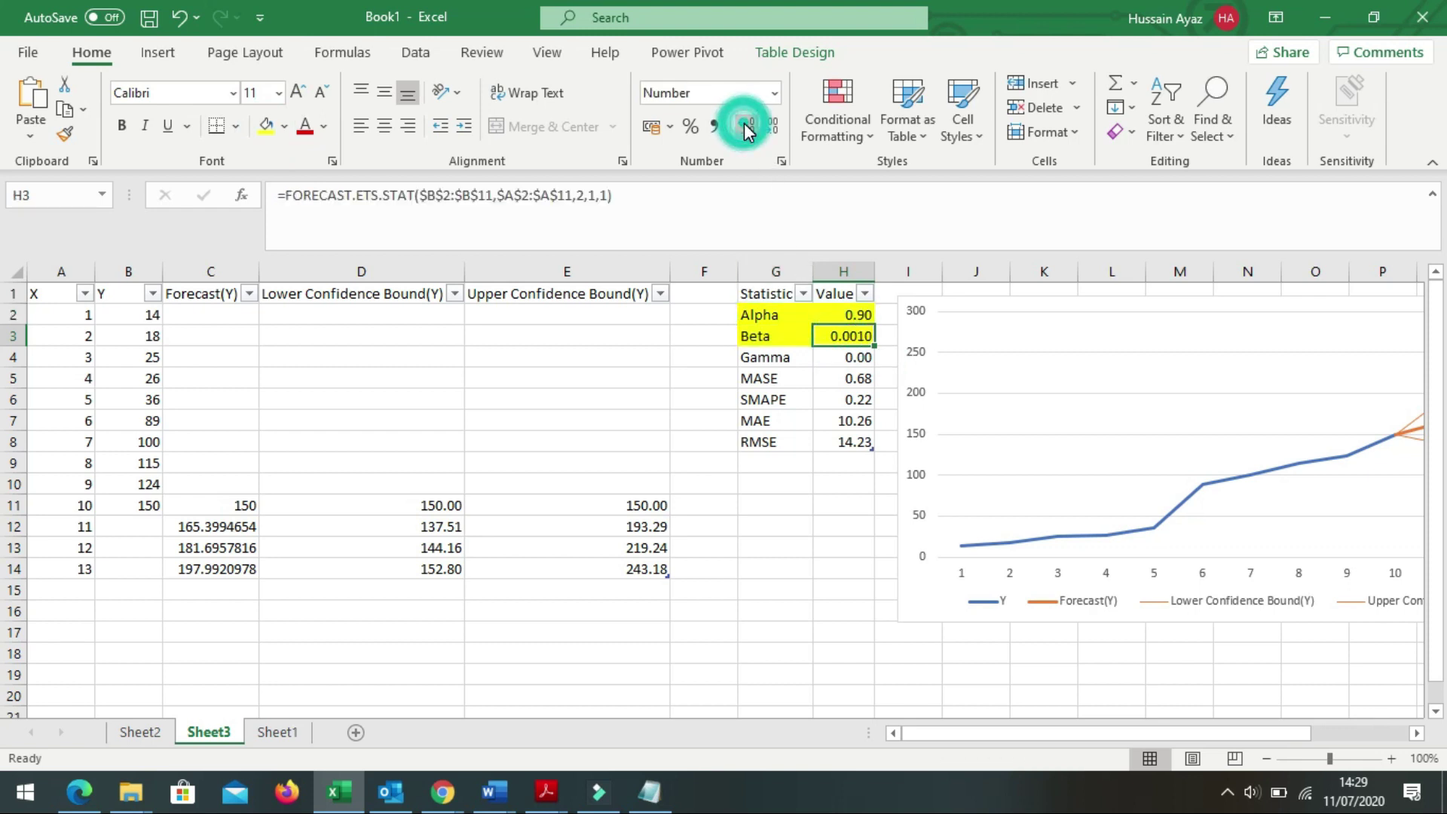
{"action": "left_click", "coordinate": [817, 506]}
{"action": "left_click", "coordinate": [839, 655]}
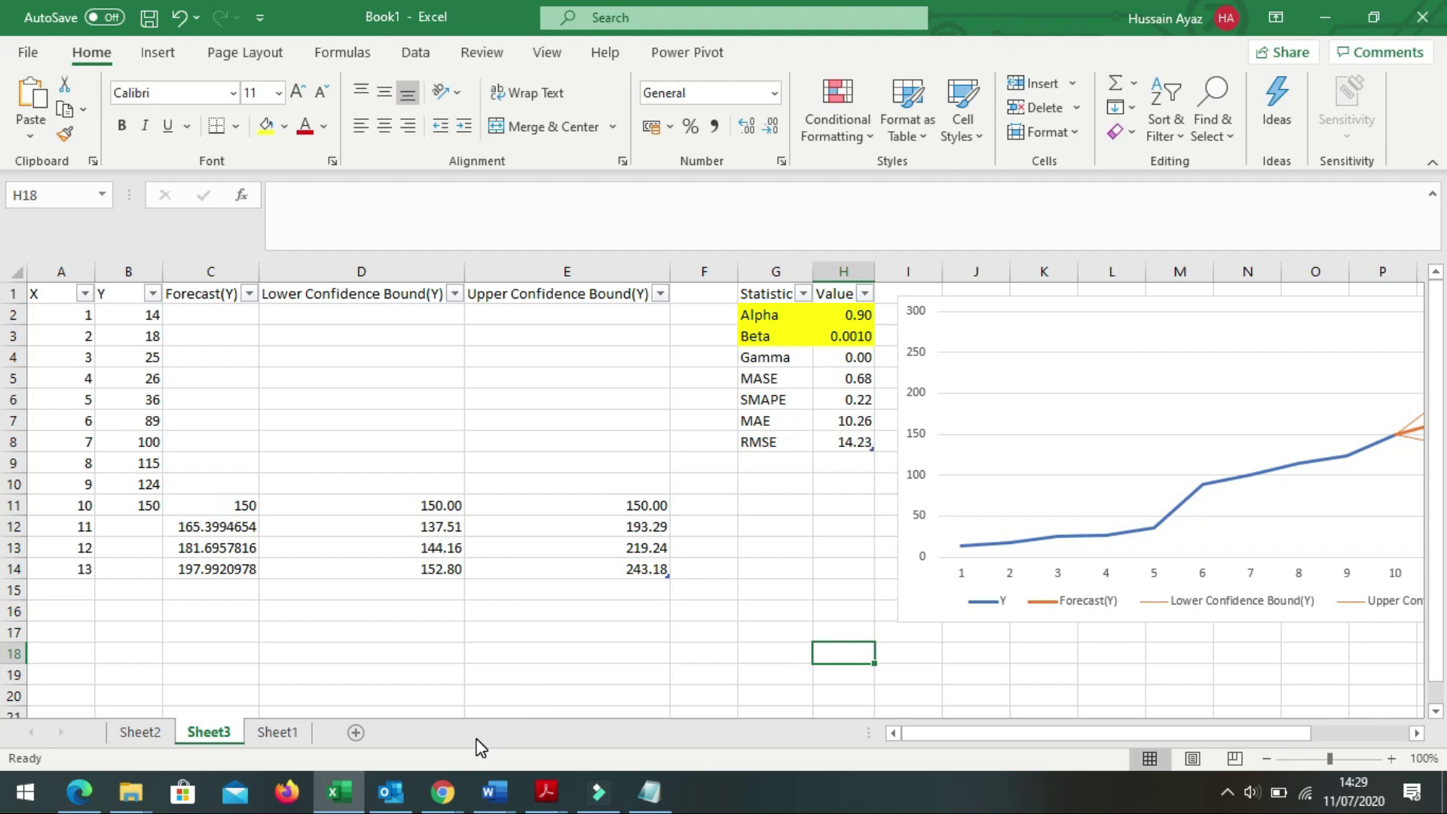
{"action": "mouse_move", "coordinate": [649, 791]}
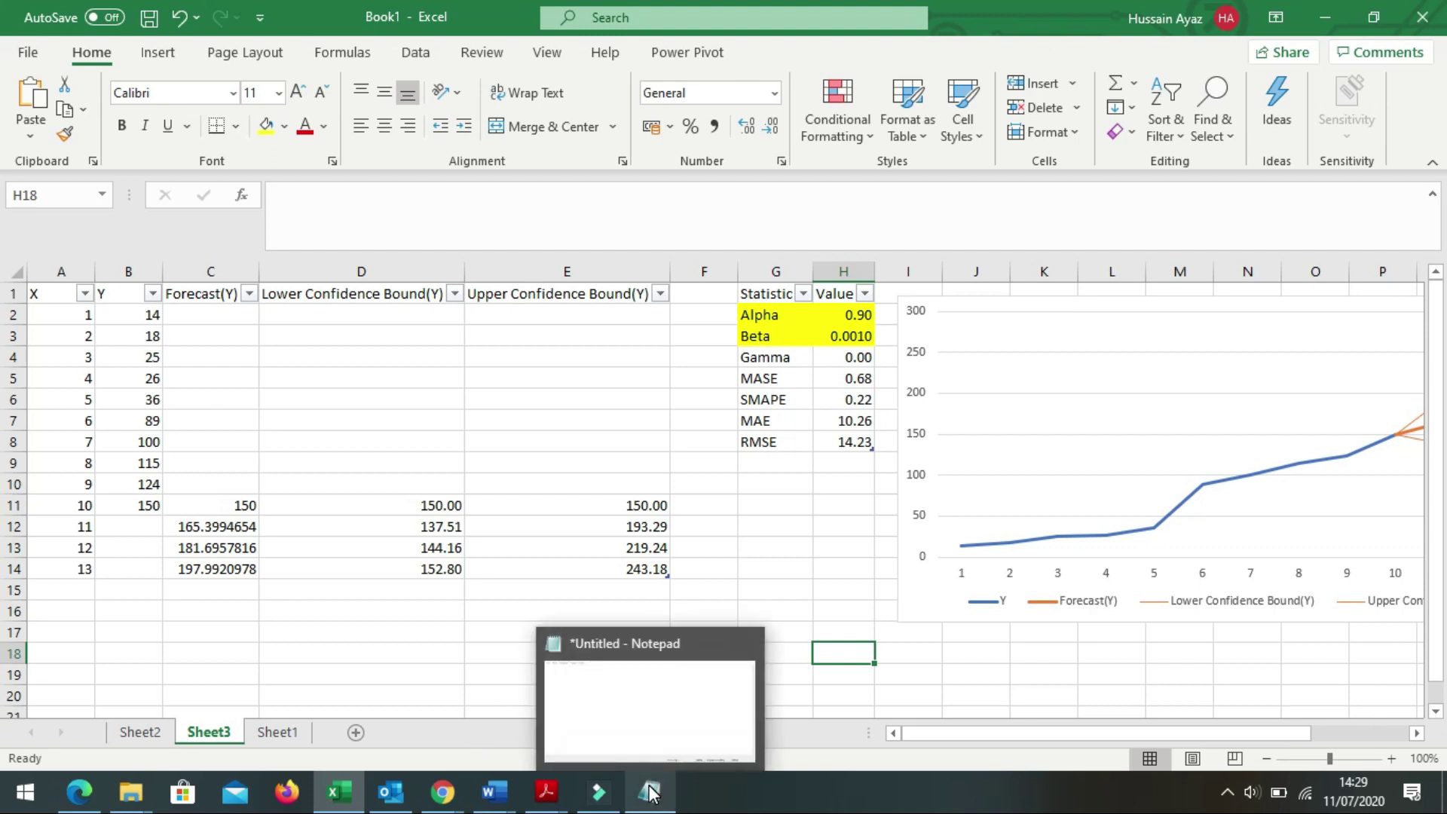
Step: Close the chart formatting pane and move the forecast chart over columns D to K
{"action": "left_click", "coordinate": [647, 717]}
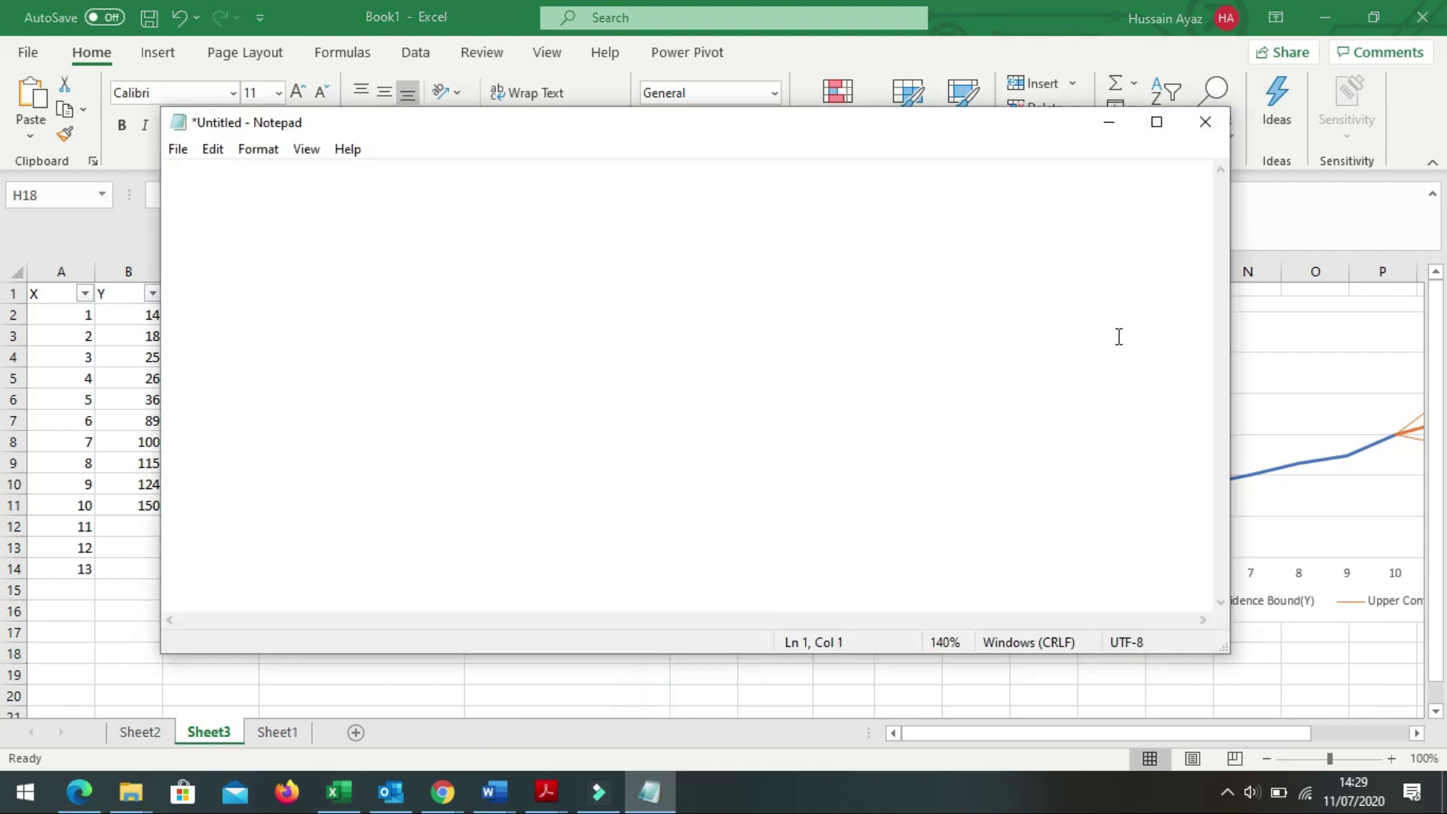
{"action": "left_click", "coordinate": [1329, 298]}
{"action": "double_click", "coordinate": [1229, 322]}
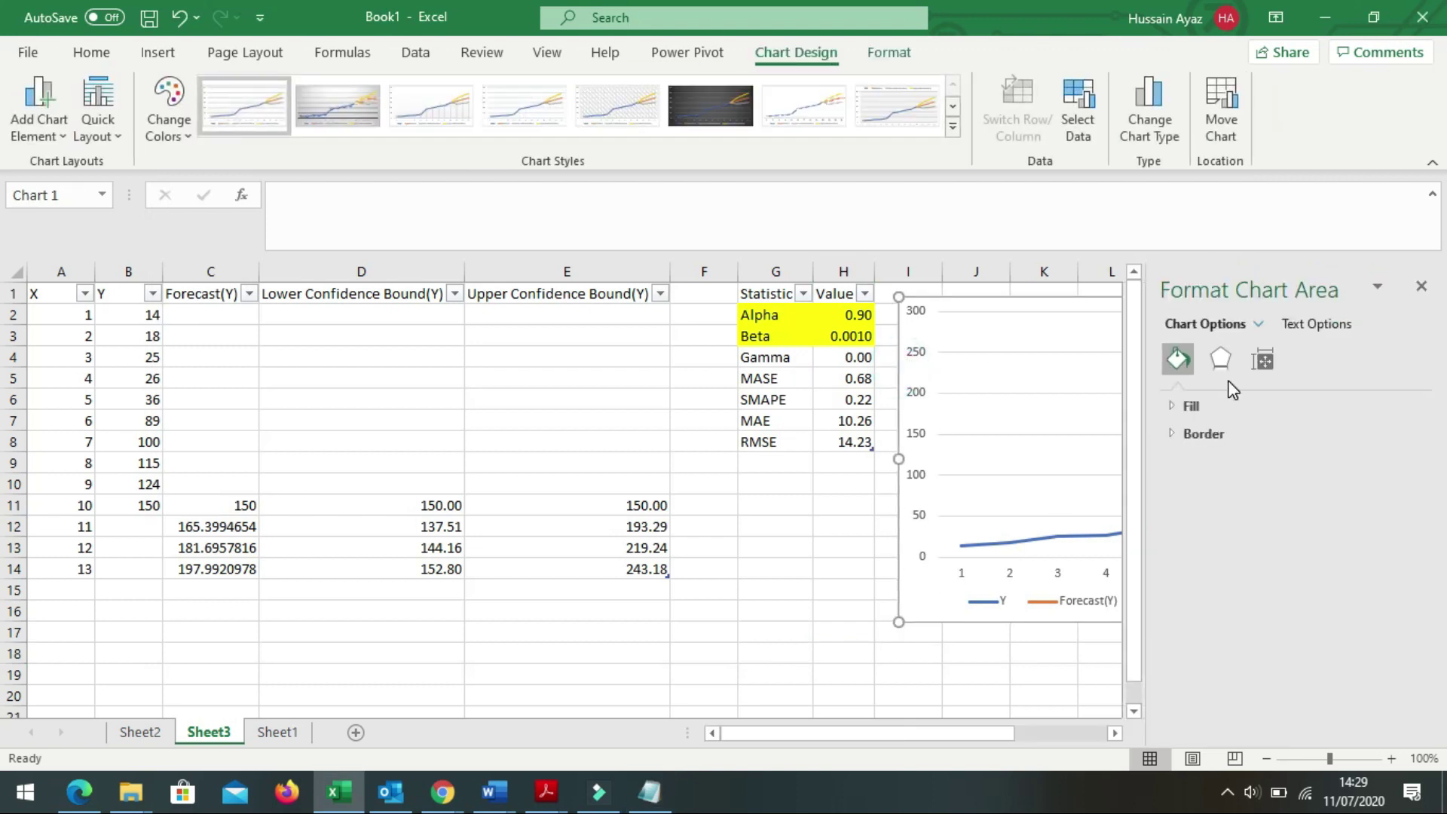
{"action": "left_click", "coordinate": [1423, 289]}
{"action": "mouse_move", "coordinate": [928, 598]}
{"action": "left_mouse_down"}
{"action": "mouse_move", "coordinate": [589, 598]}
{"action": "mouse_move", "coordinate": [437, 627]}
{"action": "left_mouse_up"}
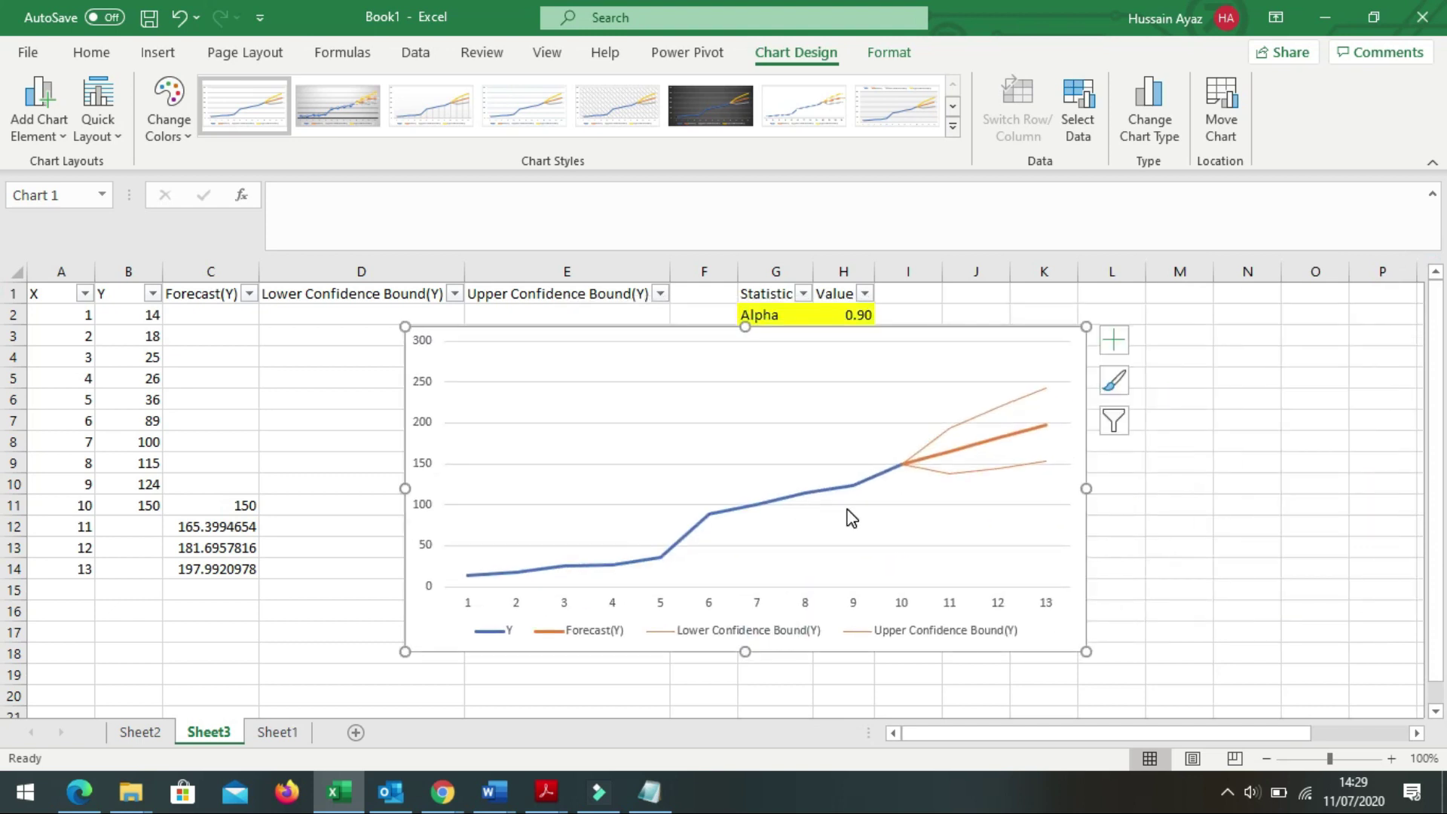
{"action": "mouse_move", "coordinate": [949, 452]}
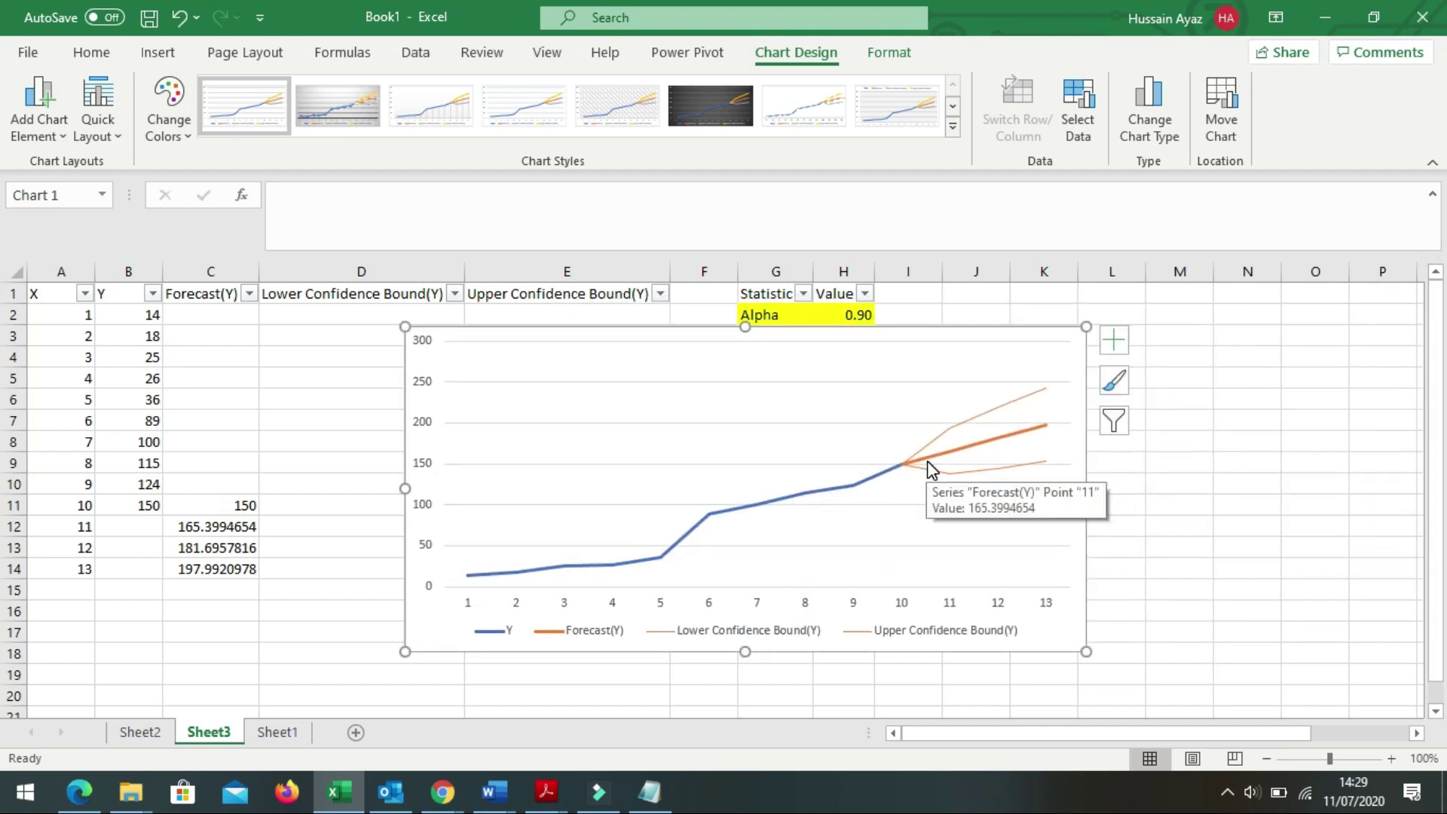
Step: Add value data labels to the Forecast(Y) line in the chart
{"action": "left_click", "coordinate": [927, 461]}
{"action": "right_click", "coordinate": [927, 460]}
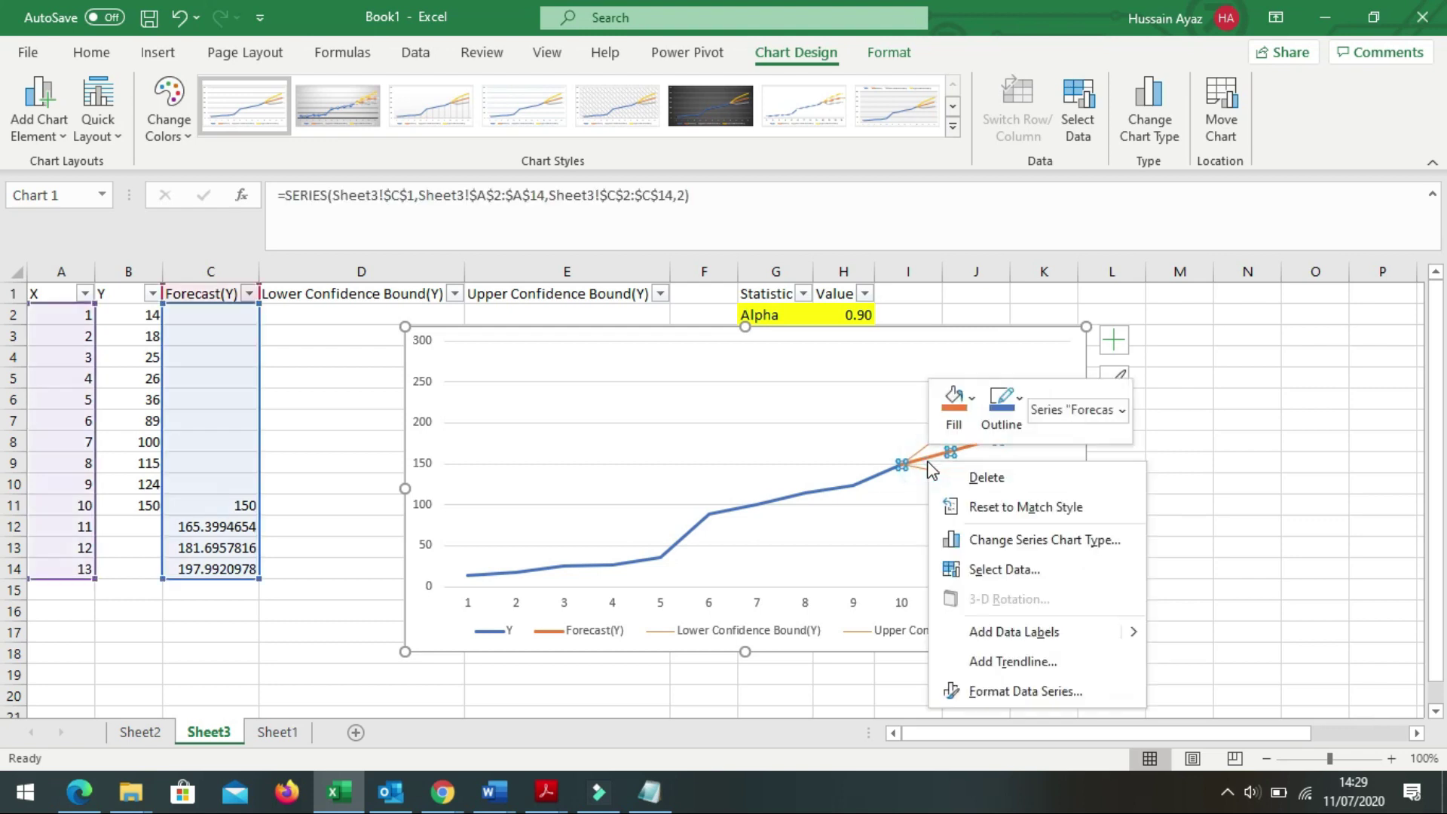
{"action": "left_click", "coordinate": [986, 631]}
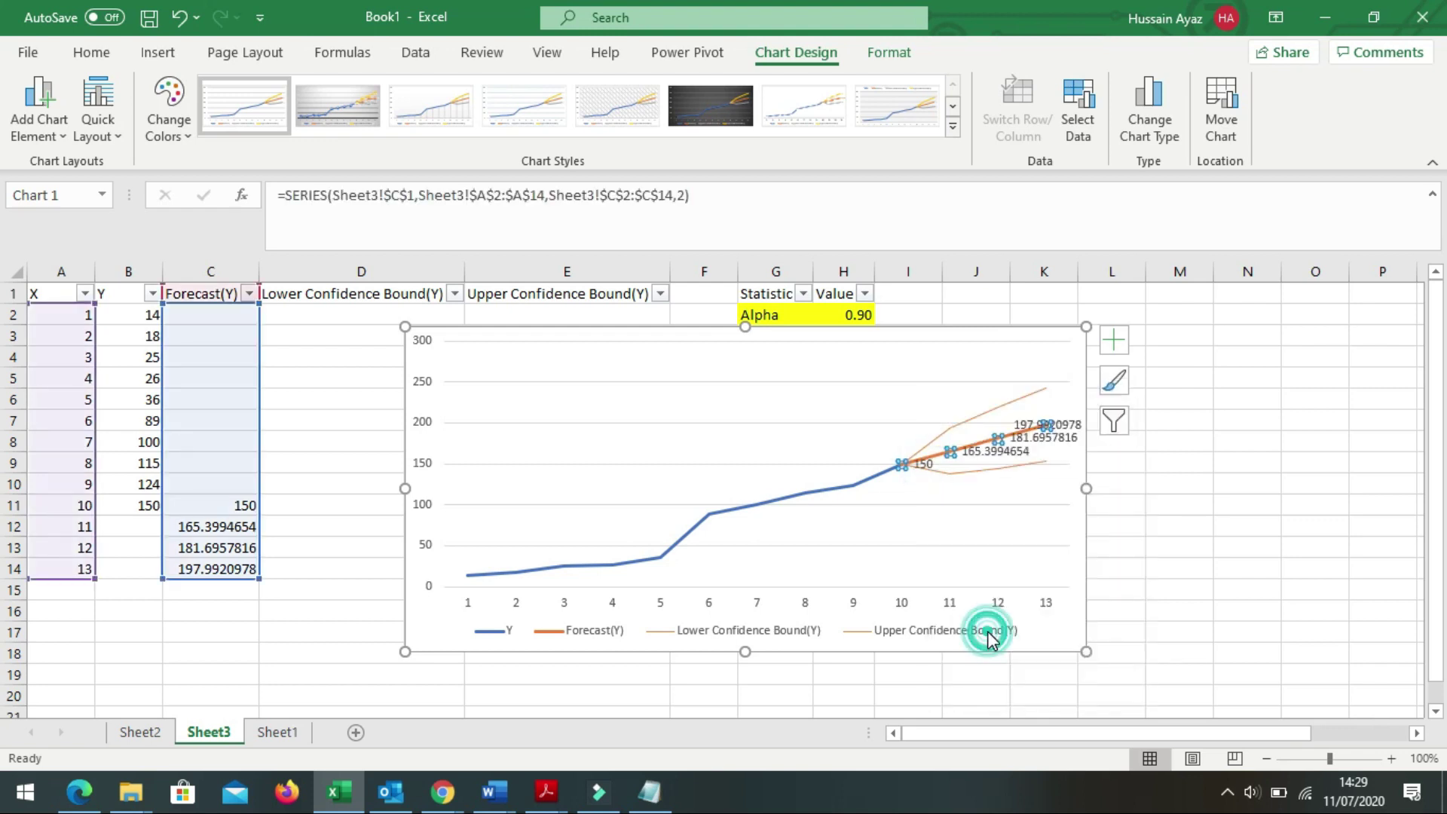
{"action": "left_click", "coordinate": [1166, 566]}
Step: Write 'mid line forcast of Y valuse' in Notepad, erase it, and switch back to Excel
{"action": "left_click", "coordinate": [649, 791]}
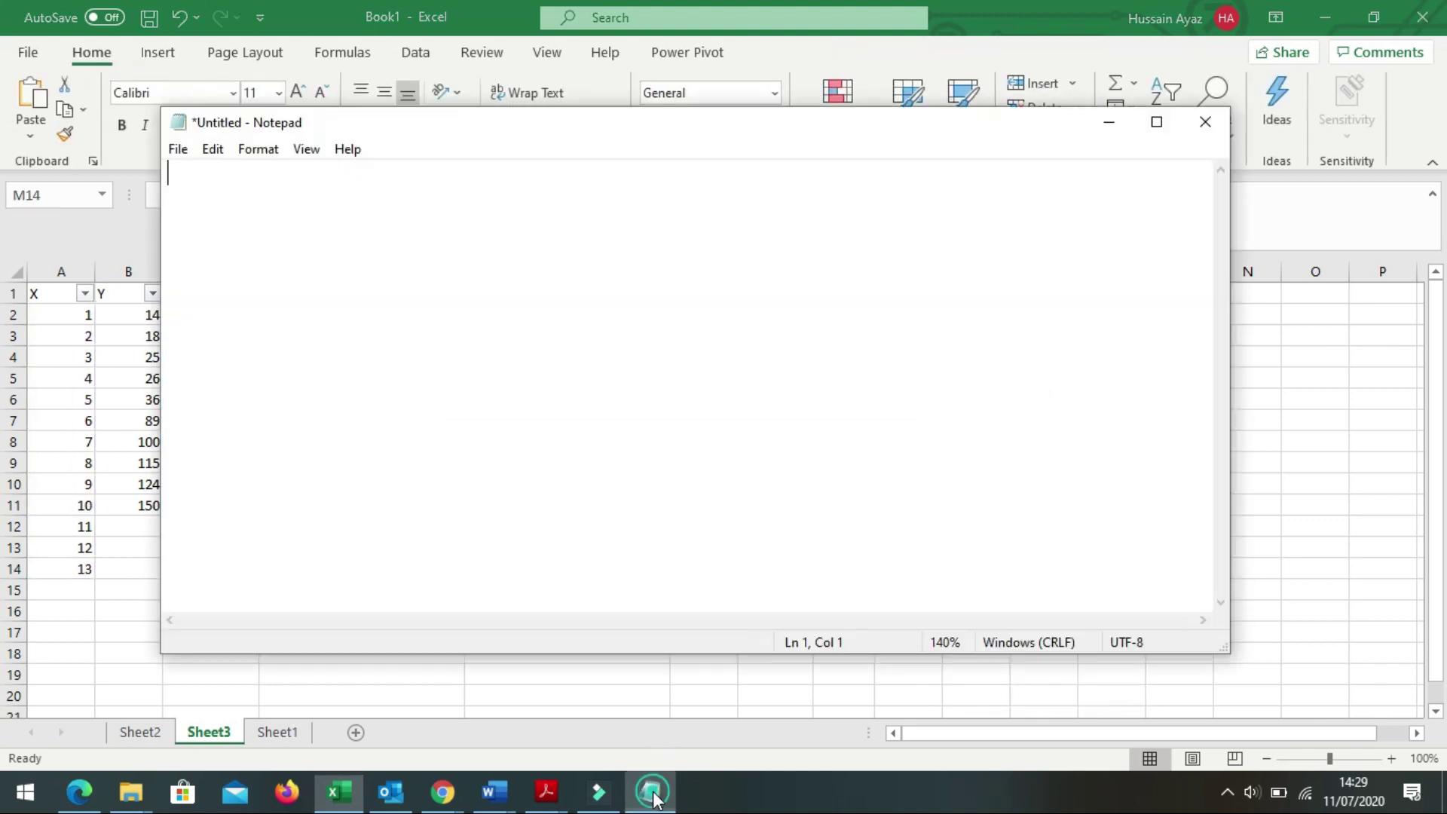
{"action": "left_click", "coordinate": [627, 479]}
{"action": "type", "text": "mid line "}
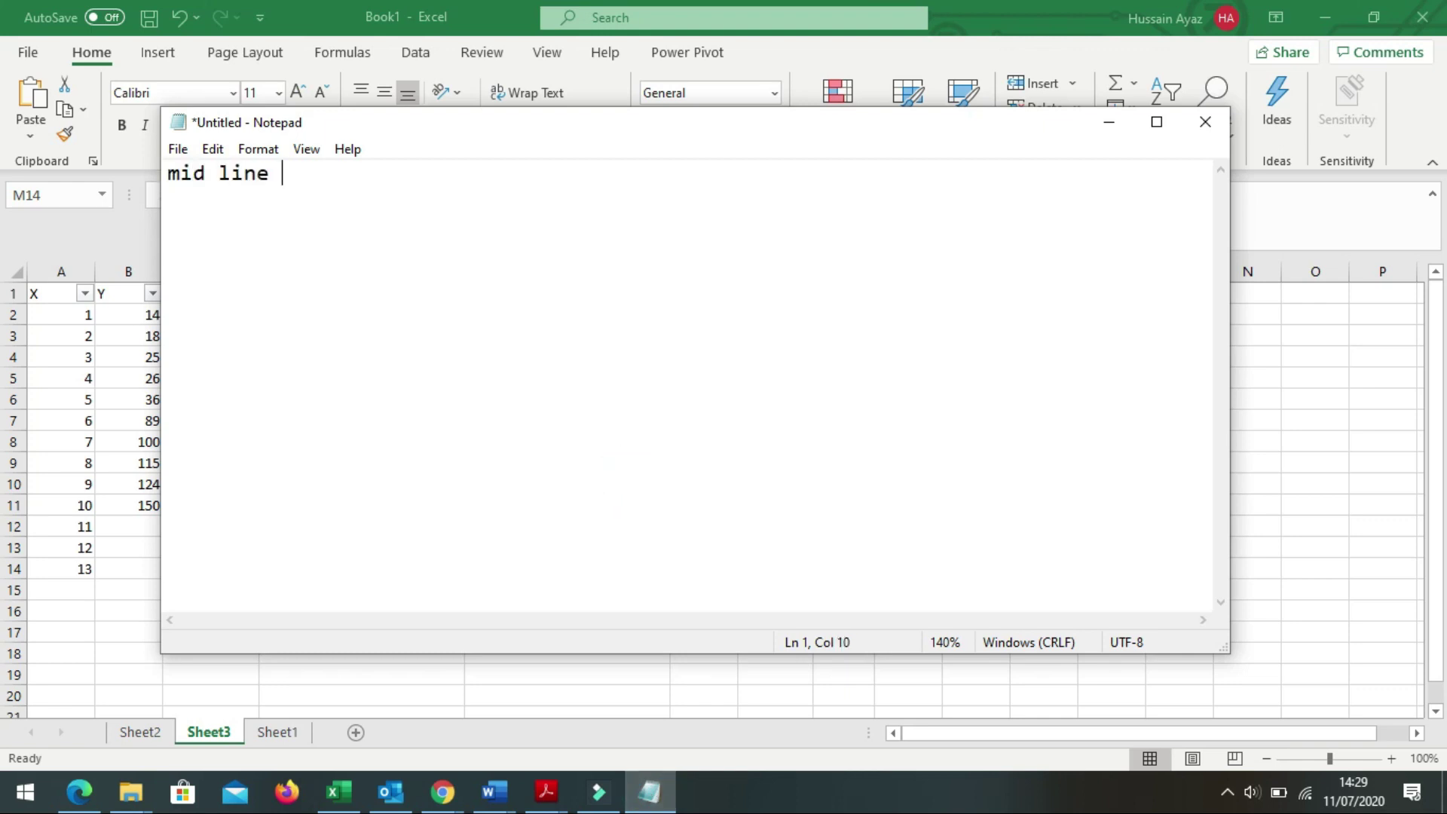
{"action": "type", "text": "= for"}
{"action": "type", "text": "ecast "}
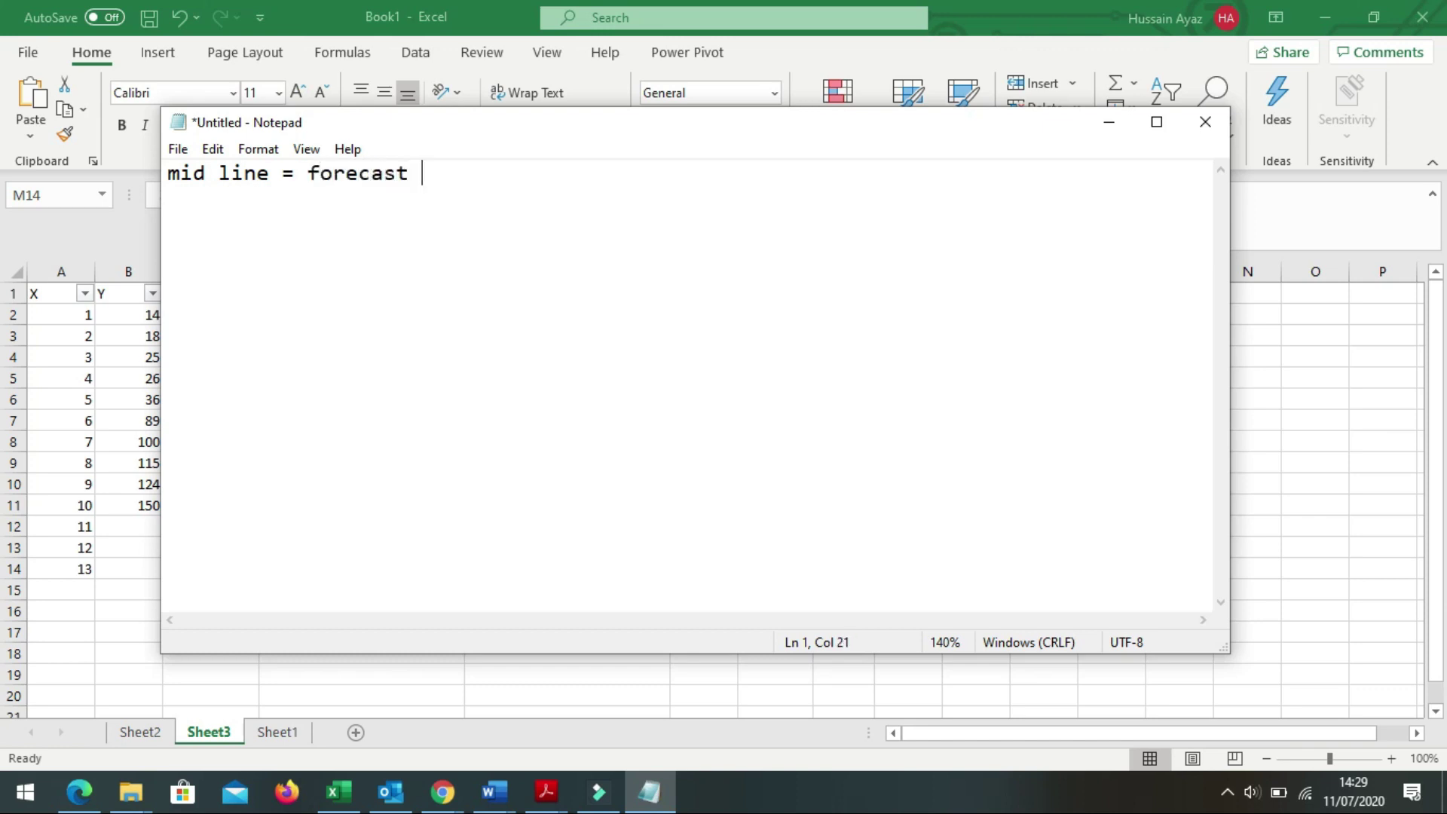
{"action": "type", "text": "of Y valuse"}
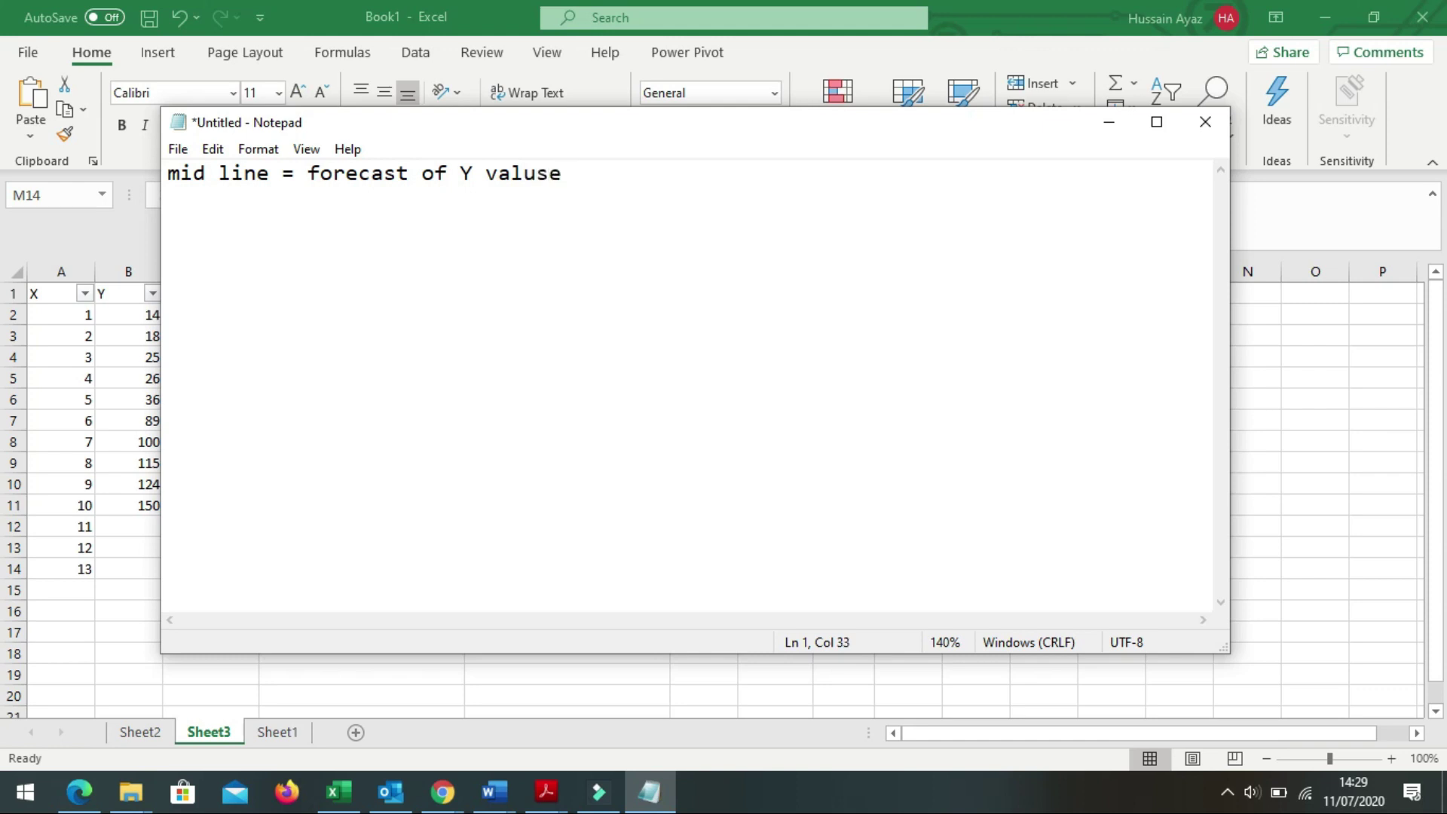
{"action": "key", "text": "BackSpace"}
{"action": "key", "text": "BackSpace"}
{"action": "key", "text": "BackSpace"}
{"action": "key", "text": "BackSpace"}
{"action": "key", "text": "BackSpace"}
{"action": "key", "text": "BackSpace"}
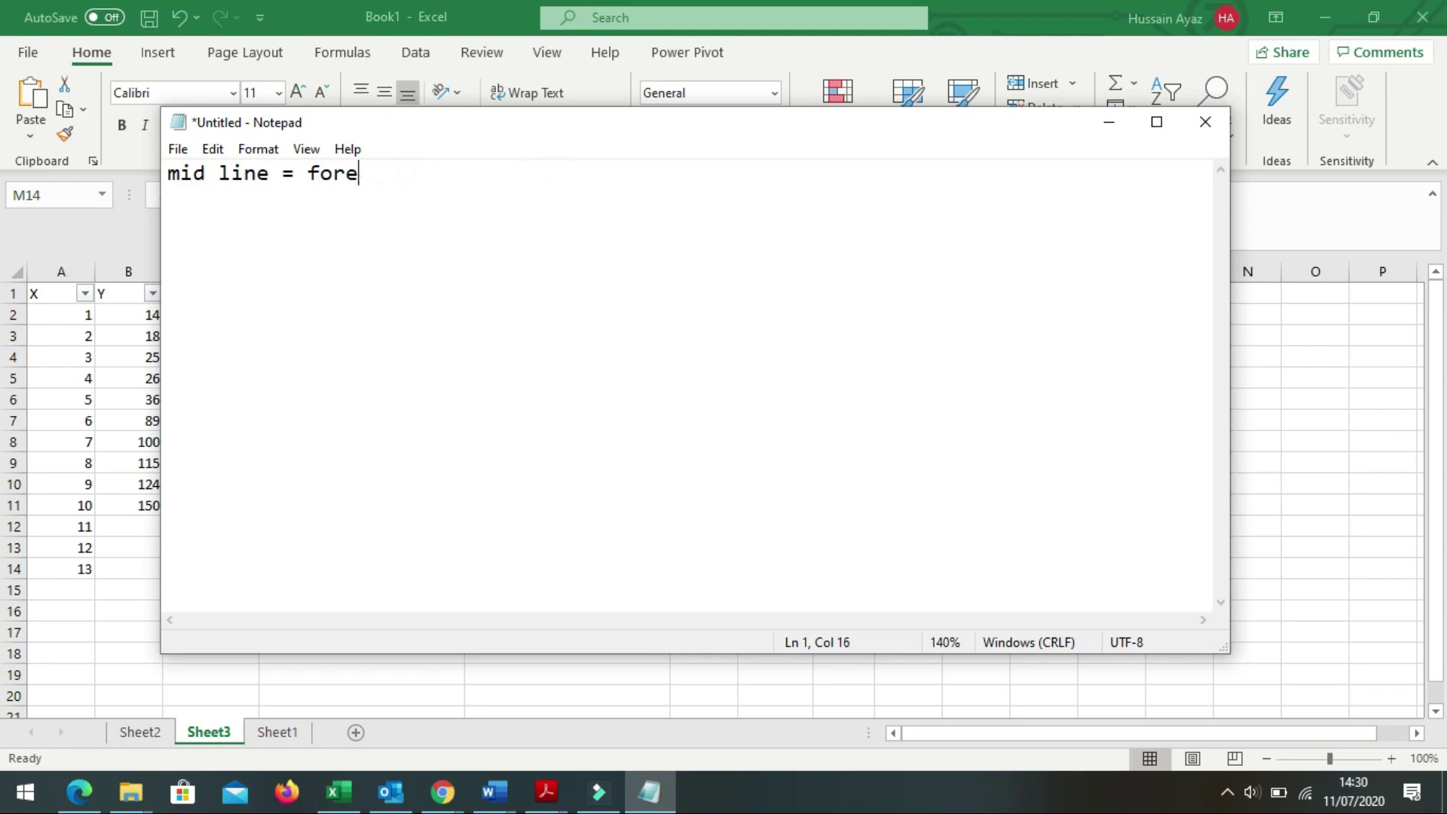
{"action": "key", "text": "BackSpace"}
{"action": "key", "text": "BackSpace"}
{"action": "key", "text": "BackSpace"}
{"action": "key", "text": "BackSpace"}
{"action": "key", "text": "BackSpace"}
{"action": "key", "text": "BackSpace"}
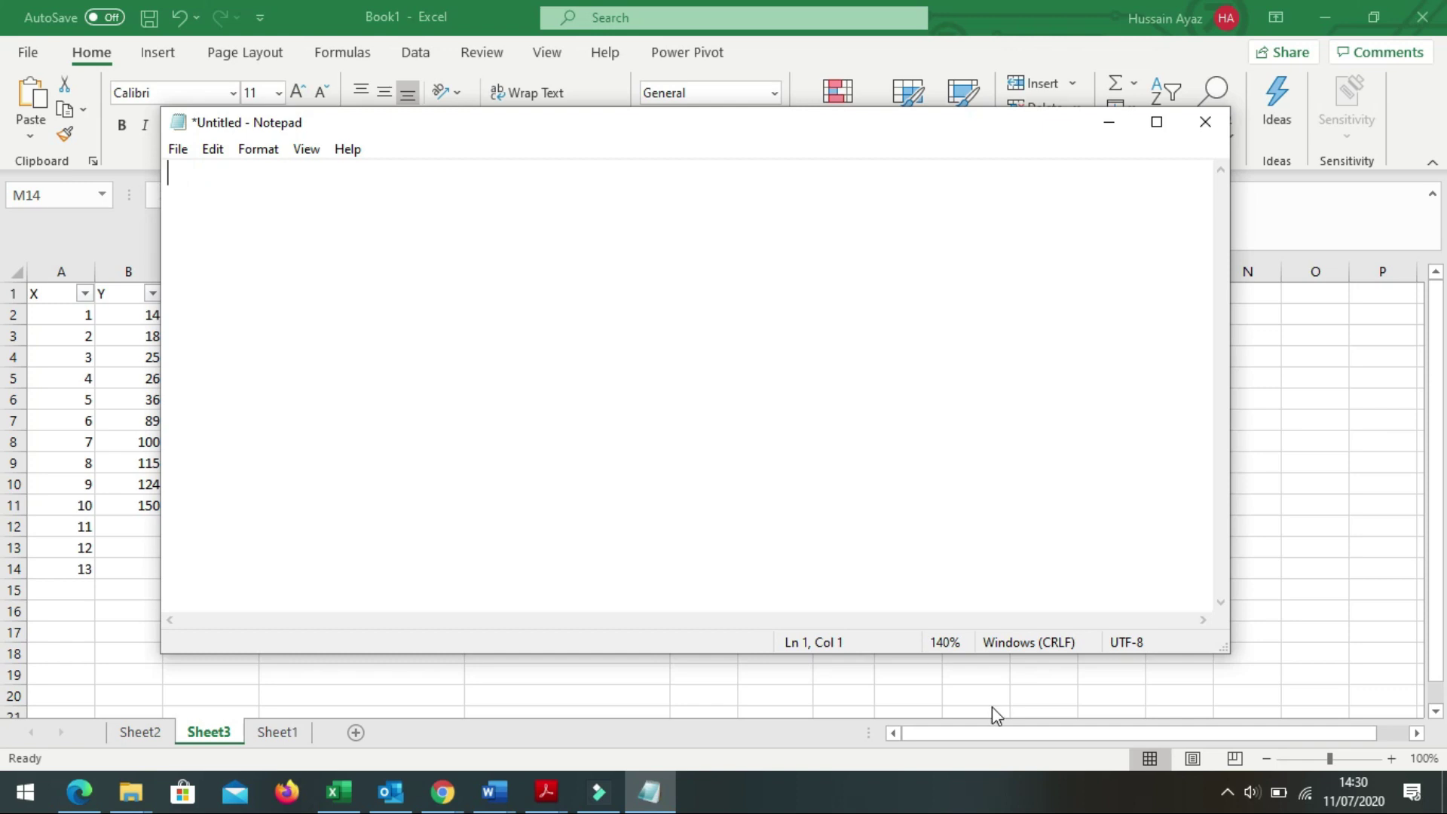
{"action": "key", "text": "alt+Tab"}
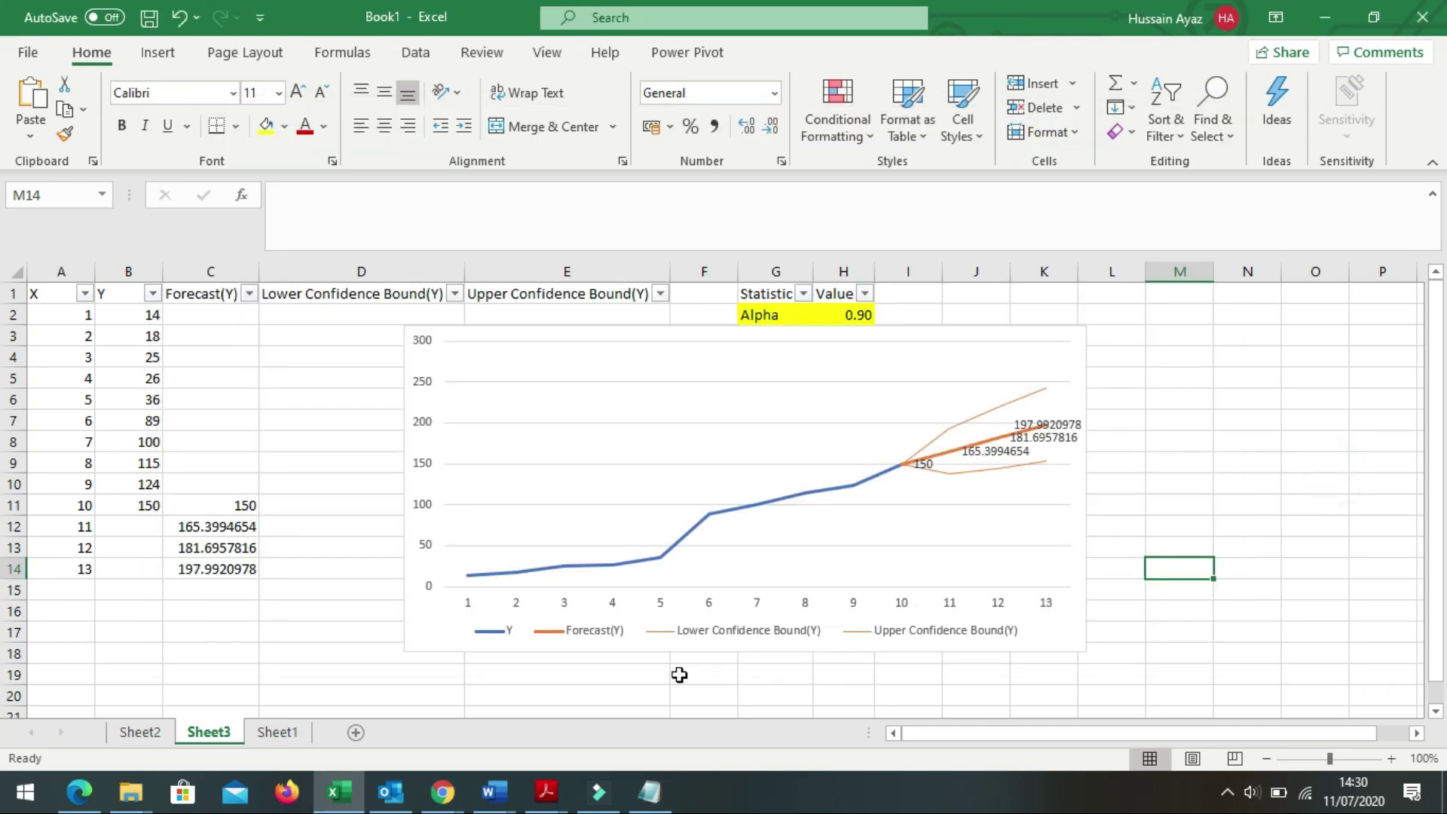
Step: Bring Notepad back and write 'you can start practise from today and easily' on a new line, then erase it
{"action": "left_click", "coordinate": [650, 791]}
{"action": "key", "text": "Return"}
{"action": "type", "text": "you can start "}
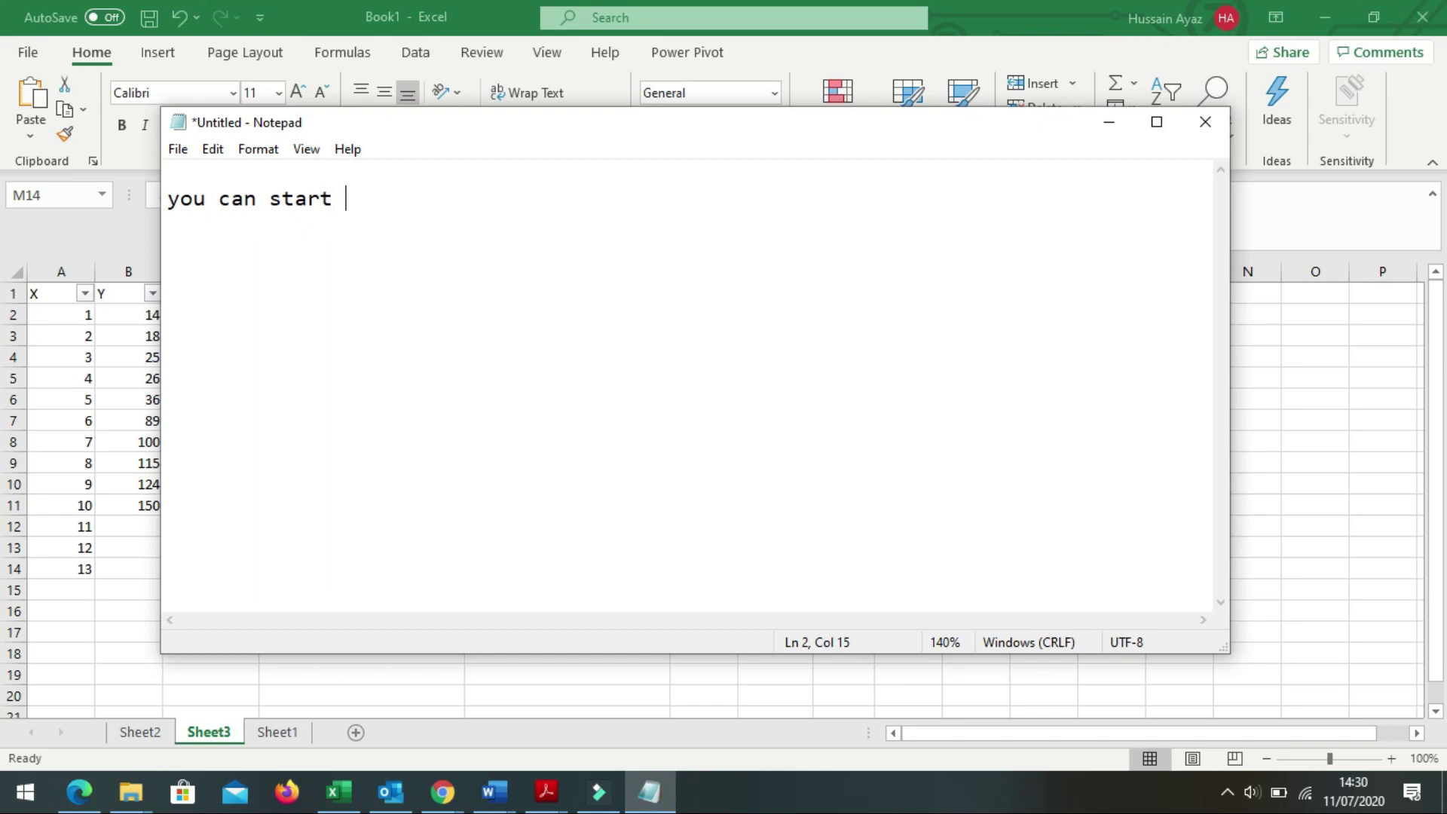
{"action": "type", "text": "practise "}
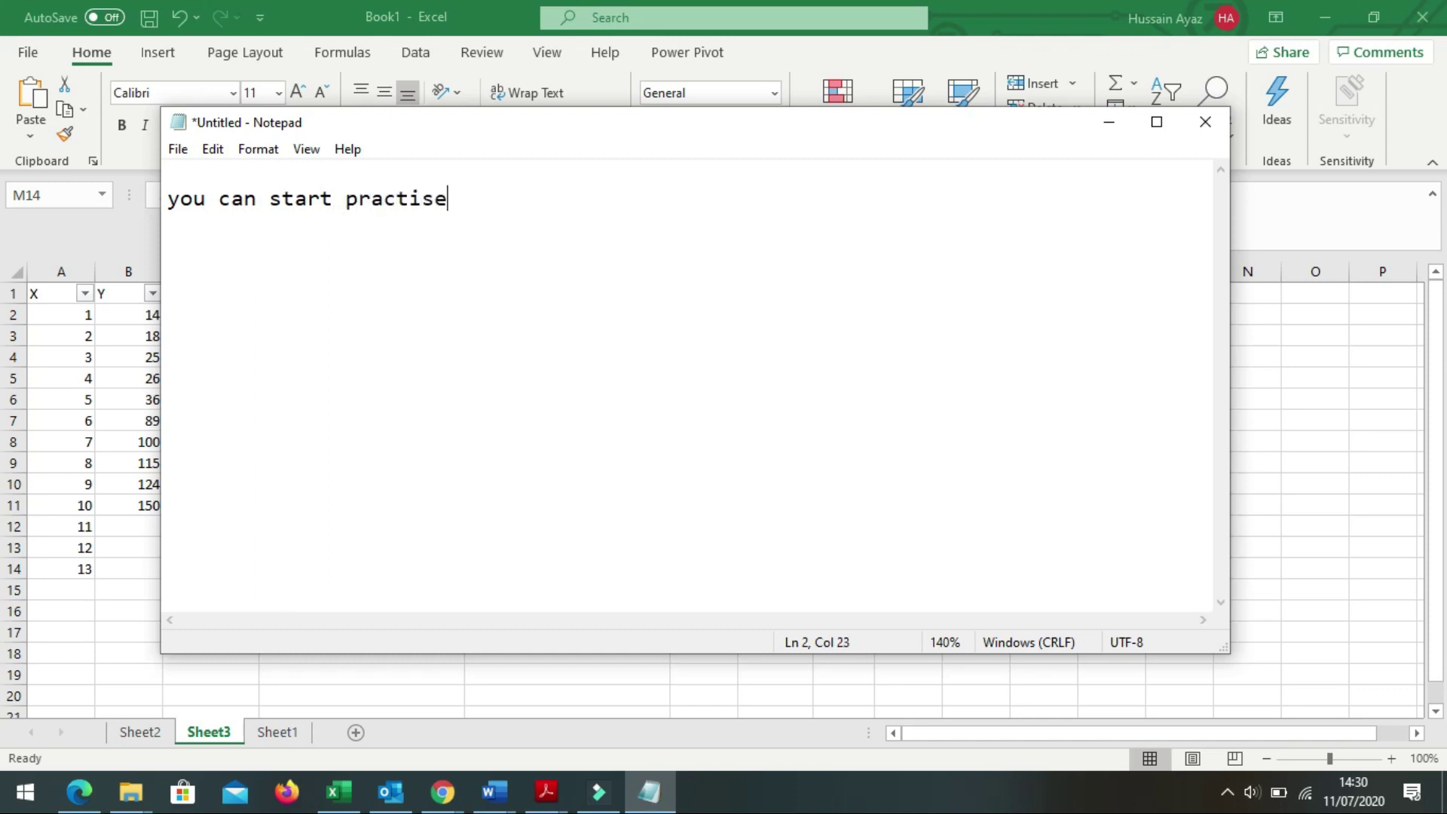
{"action": "type", "text": "from today and easily"}
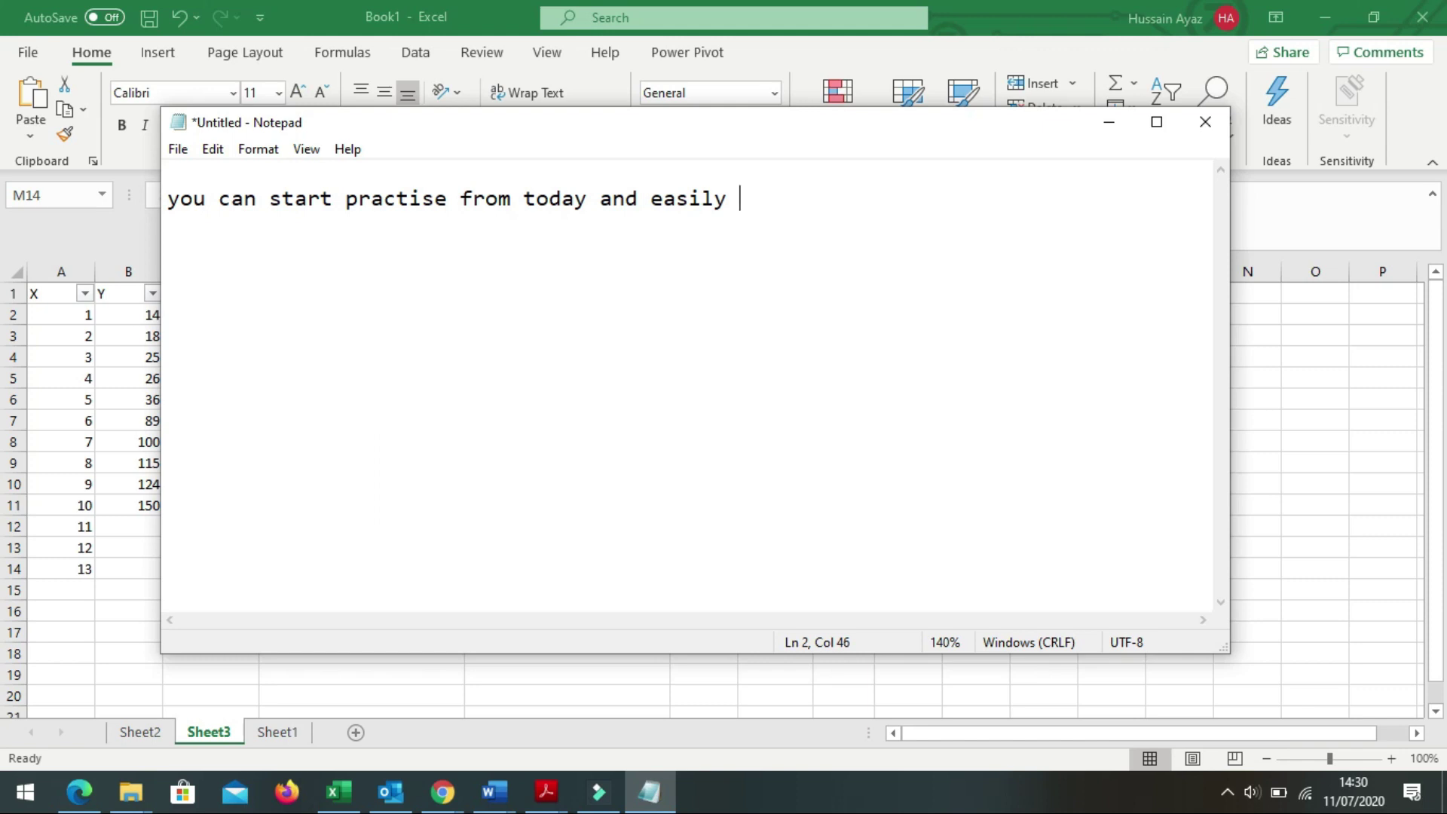
{"action": "key", "text": "BackSpace"}
{"action": "key", "text": "BackSpace"}
{"action": "key", "text": "BackSpace"}
{"action": "key", "text": "BackSpace"}
{"action": "key", "text": "BackSpace"}
{"action": "key", "text": "BackSpace"}
{"action": "key", "text": "BackSpace"}
{"action": "key", "text": "BackSpace"}
Step: Write 'this is very easy and fast way to make forecast through excel', then trim its ending
{"action": "key", "text": "BackSpace"}
{"action": "key", "text": "BackSpace"}
{"action": "key", "text": "BackSpace"}
{"action": "key", "text": "BackSpace"}
{"action": "key", "text": "BackSpace"}
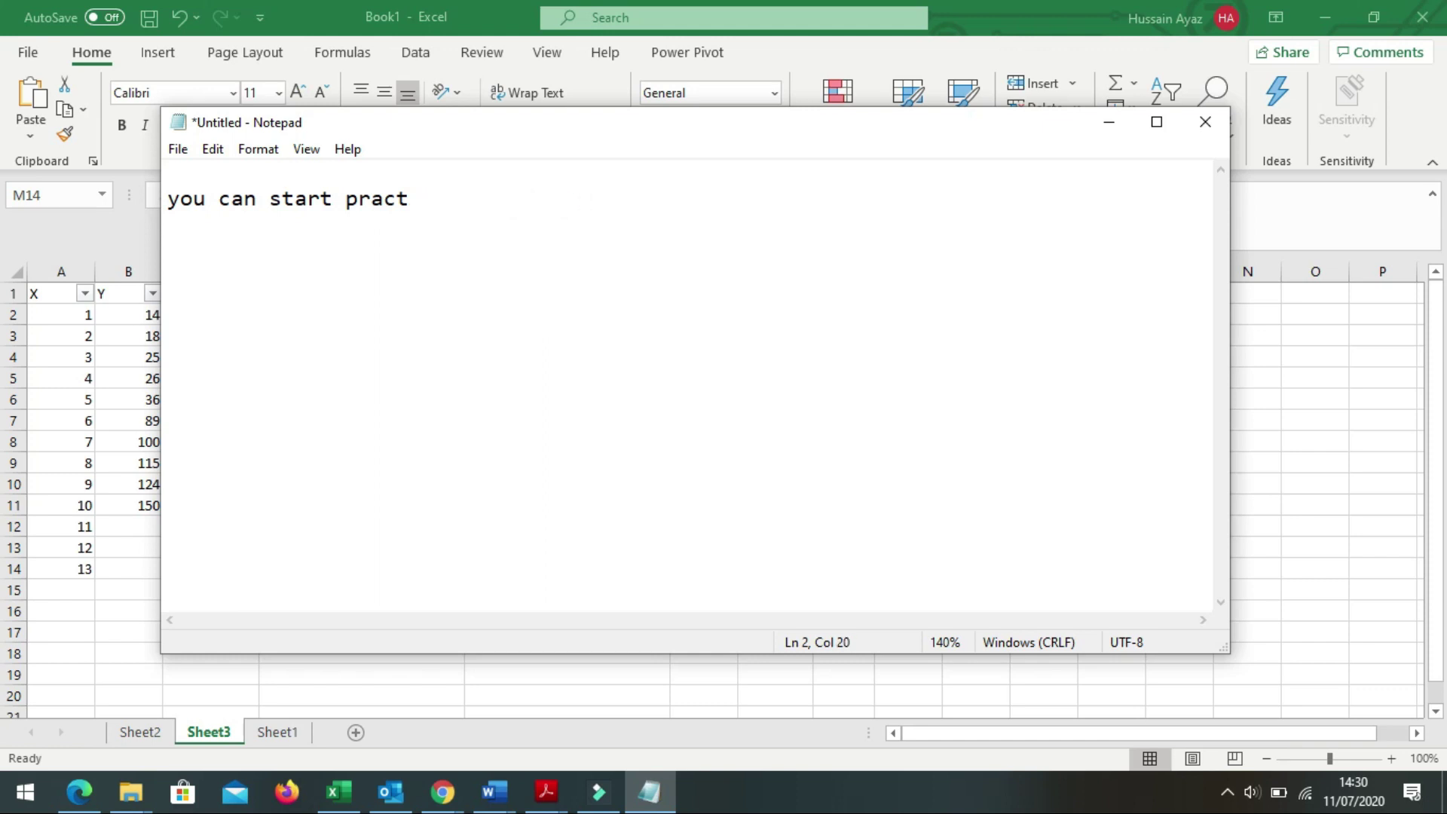
{"action": "key", "text": "BackSpace"}
{"action": "key", "text": "BackSpace"}
{"action": "key", "text": "BackSpace"}
{"action": "key", "text": "BackSpace"}
{"action": "key", "text": "BackSpace"}
{"action": "key", "text": "BackSpace"}
{"action": "key", "text": "BackSpace"}
{"action": "key", "text": "BackSpace"}
{"action": "type", "text": "this is very easy"}
{"action": "type", "text": " and fast "}
{"action": "type", "text": "wau"}
{"action": "key", "text": "BackSpace"}
{"action": "type", "text": "y to"}
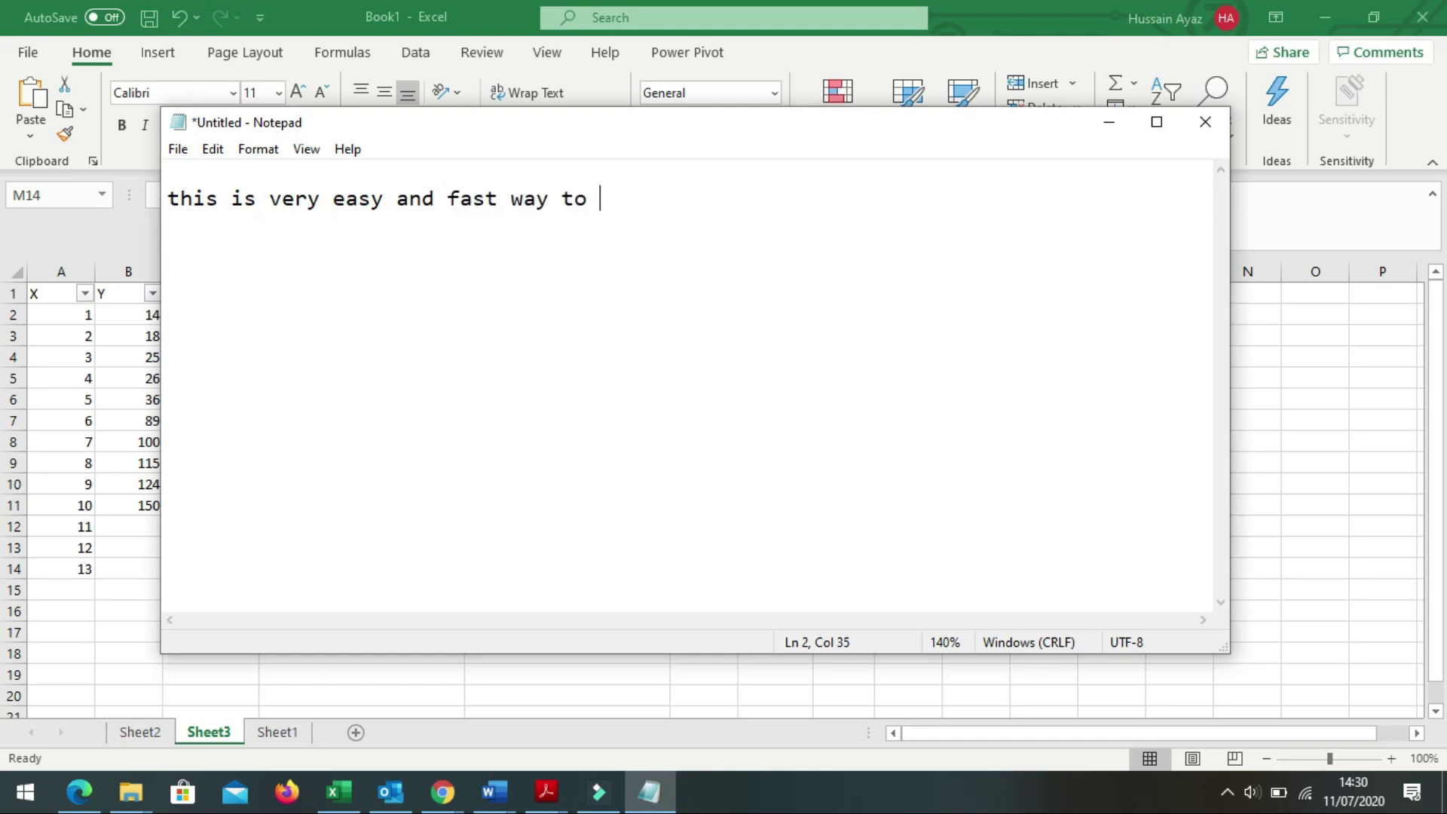
{"action": "type", "text": "make forecast through excel"}
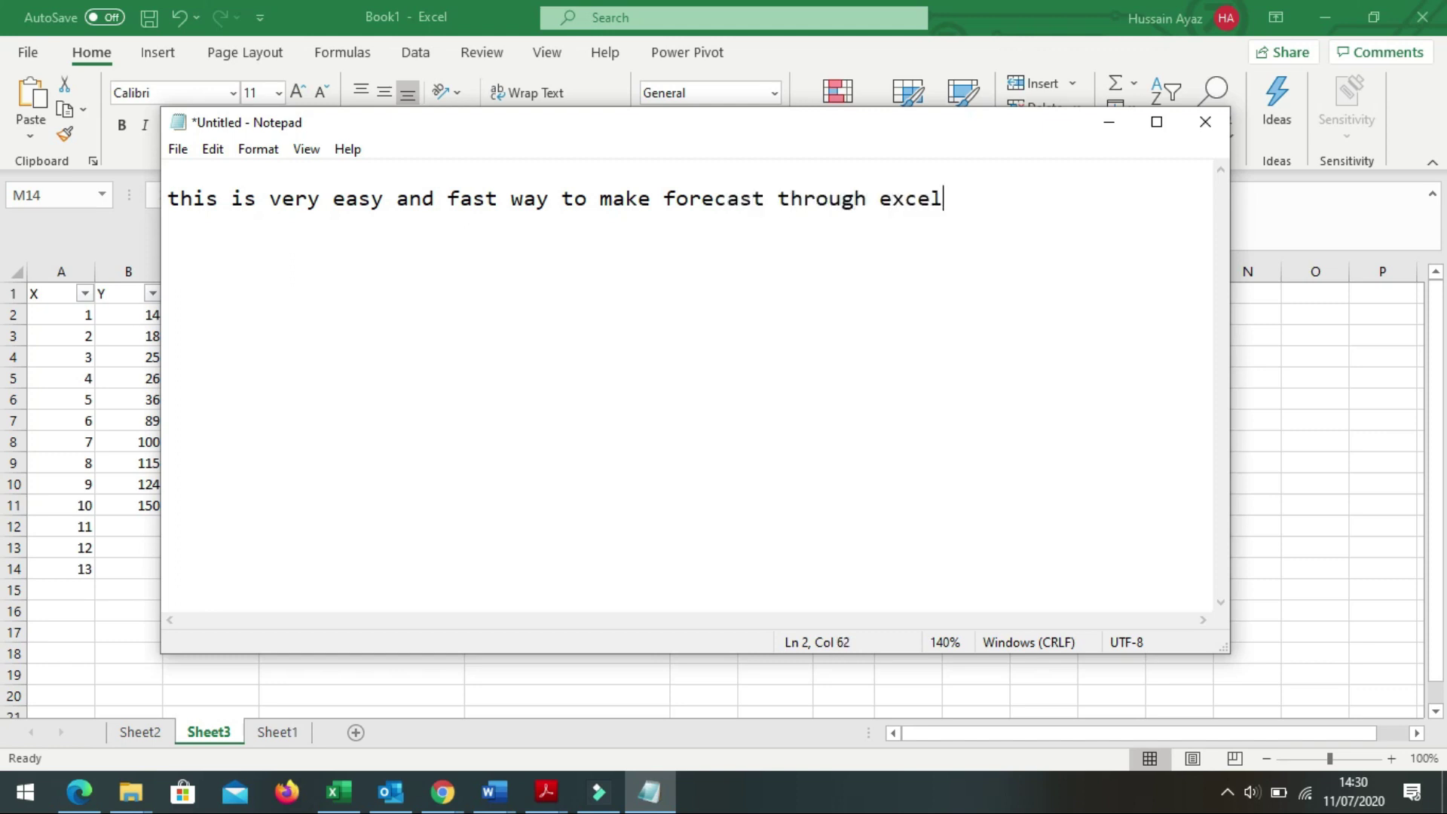
{"action": "key", "text": "BackSpace"}
{"action": "key", "text": "BackSpace"}
{"action": "key", "text": "BackSpace"}
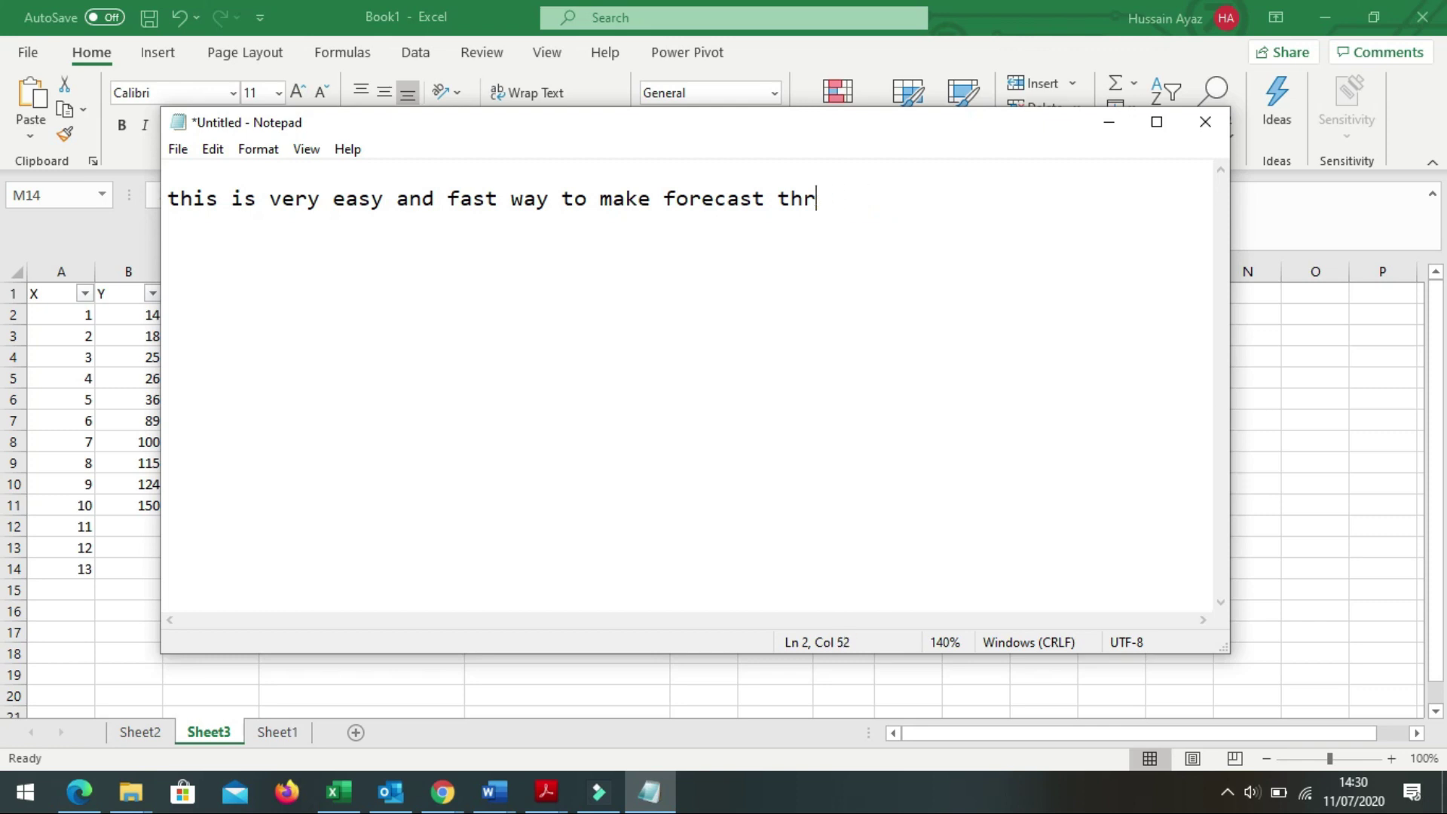
{"action": "key", "text": "BackSpace"}
{"action": "key", "text": "BackSpace"}
{"action": "key", "text": "BackSpace"}
{"action": "key", "text": "BackSpace"}
{"action": "key", "text": "BackSpace"}
{"action": "key", "text": "BackSpace"}
{"action": "key", "text": "BackSpace"}
{"action": "key", "text": "BackSpace"}
{"action": "key", "text": "BackSpace"}
{"action": "key", "text": "BackSpace"}
{"action": "key", "text": "BackSpace"}
{"action": "key", "text": "BackSpace"}
{"action": "key", "text": "BackSpace"}
{"action": "key", "text": "BackSpace"}
Step: Write 'please subscribe our channel and also click on bell icon' in the note, then erase it
{"action": "type", "text": "please "}
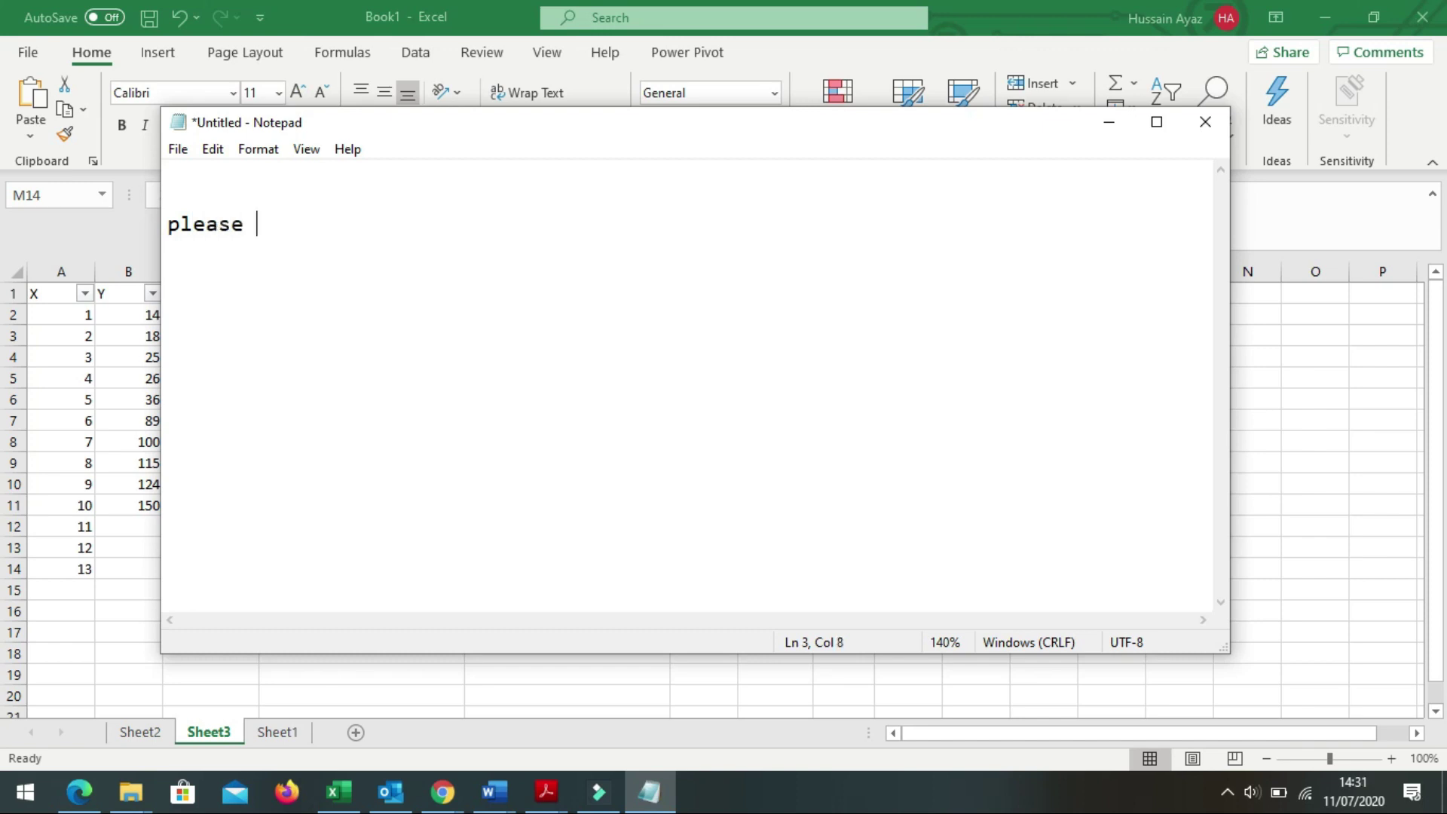
{"action": "type", "text": "subscribe our channel and also click on bell icon"}
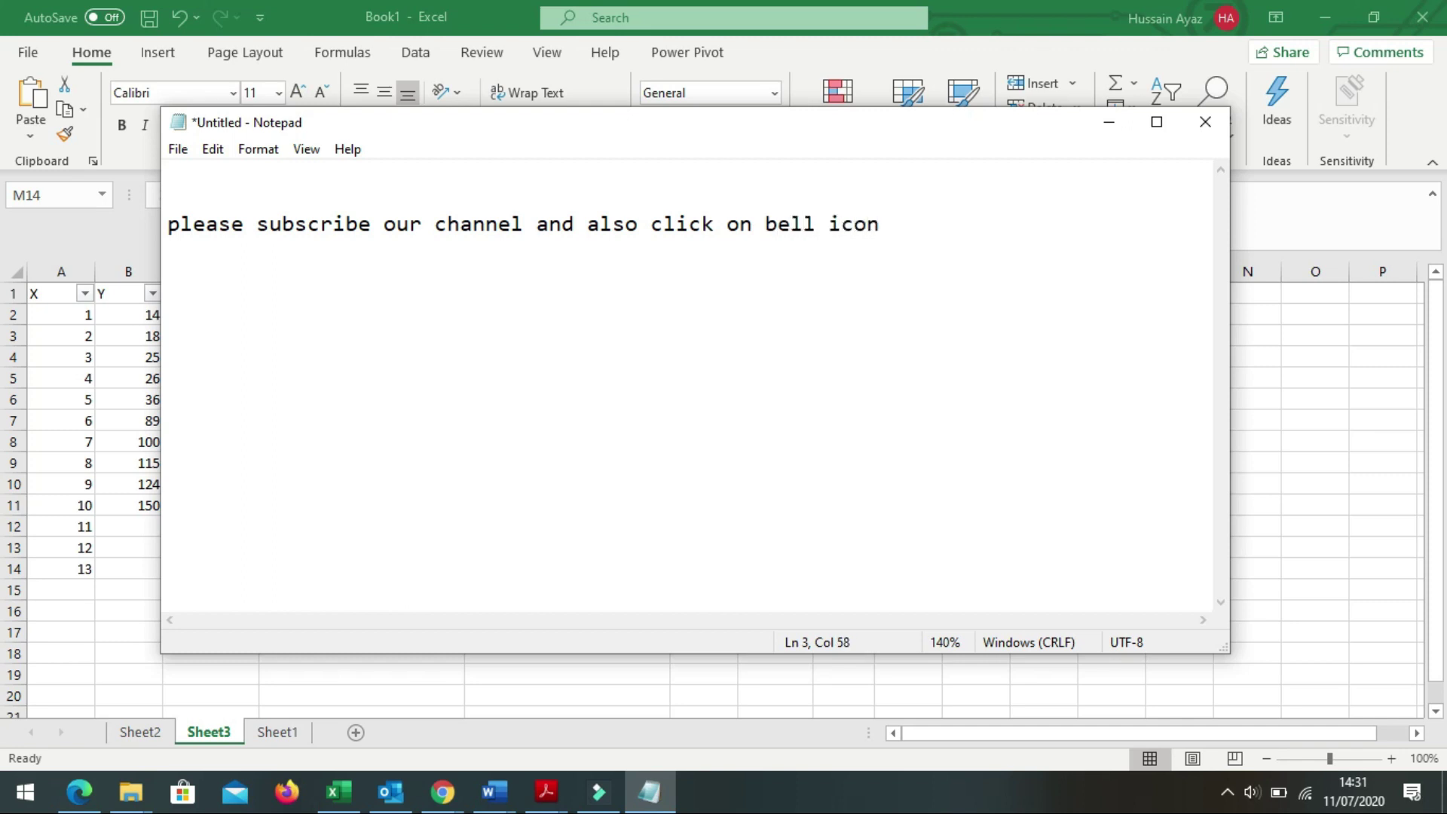
{"action": "key", "text": "BackSpace"}
{"action": "key", "text": "BackSpace"}
{"action": "key", "text": "BackSpace"}
{"action": "key", "text": "BackSpace"}
{"action": "key", "text": "BackSpace"}
{"action": "key", "text": "BackSpace"}
{"action": "key", "text": "BackSpace"}
{"action": "key", "text": "BackSpace"}
{"action": "key", "text": "BackSpace"}
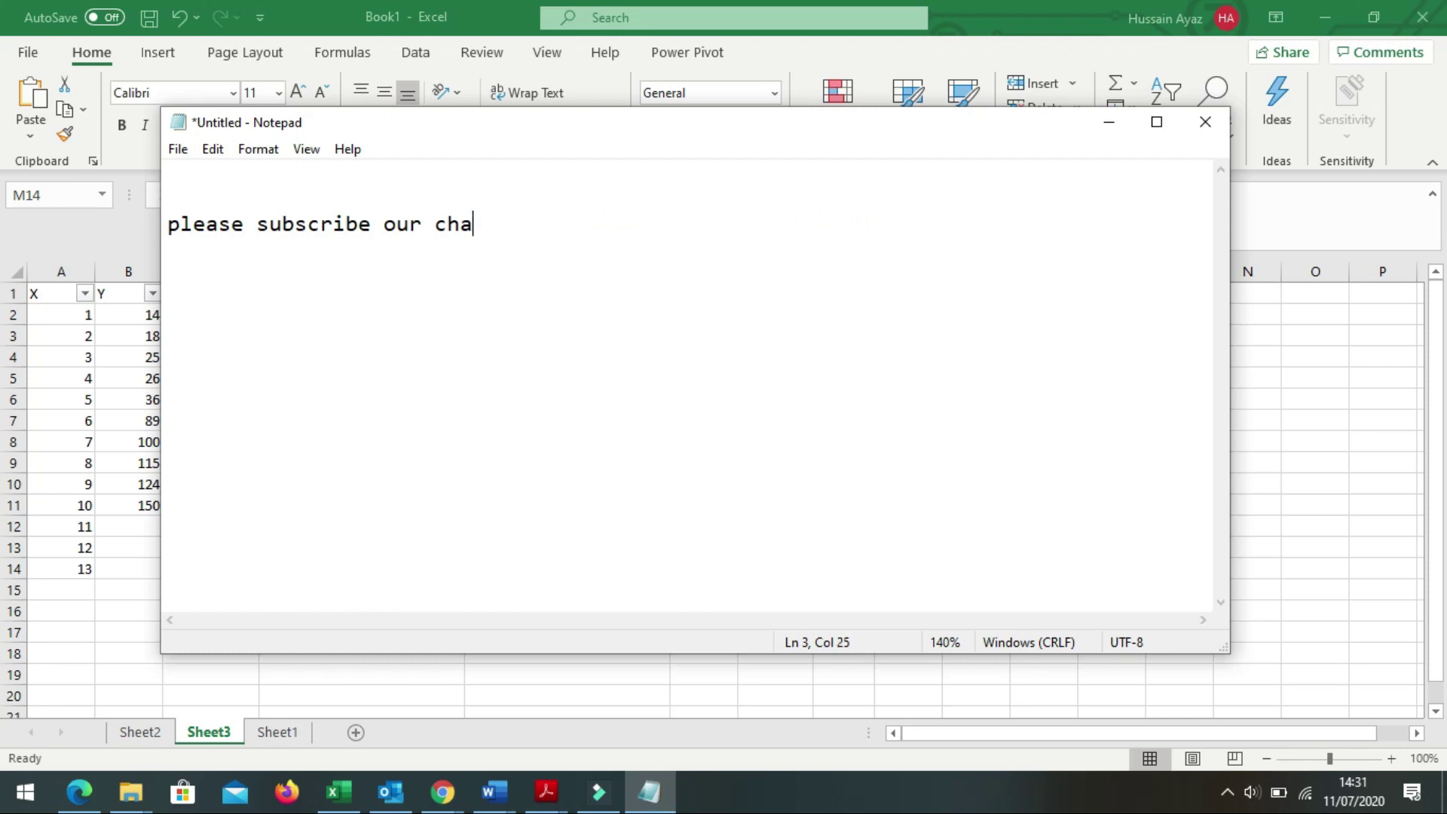
{"action": "key", "text": "BackSpace"}
{"action": "key", "text": "BackSpace"}
{"action": "key", "text": "BackSpace"}
{"action": "key", "text": "BackSpace"}
{"action": "key", "text": "BackSpace"}
{"action": "key", "text": "BackSpace"}
{"action": "key", "text": "BackSpace"}
{"action": "key", "text": "BackSpace"}
{"action": "key", "text": "BackSpace"}
{"action": "key", "text": "BackSpace"}
{"action": "key", "text": "BackSpace"}
Step: Write and erase 'thank you and have a great time', then show the hidden system tray icons
{"action": "type", "text": "thank you and have a great time"}
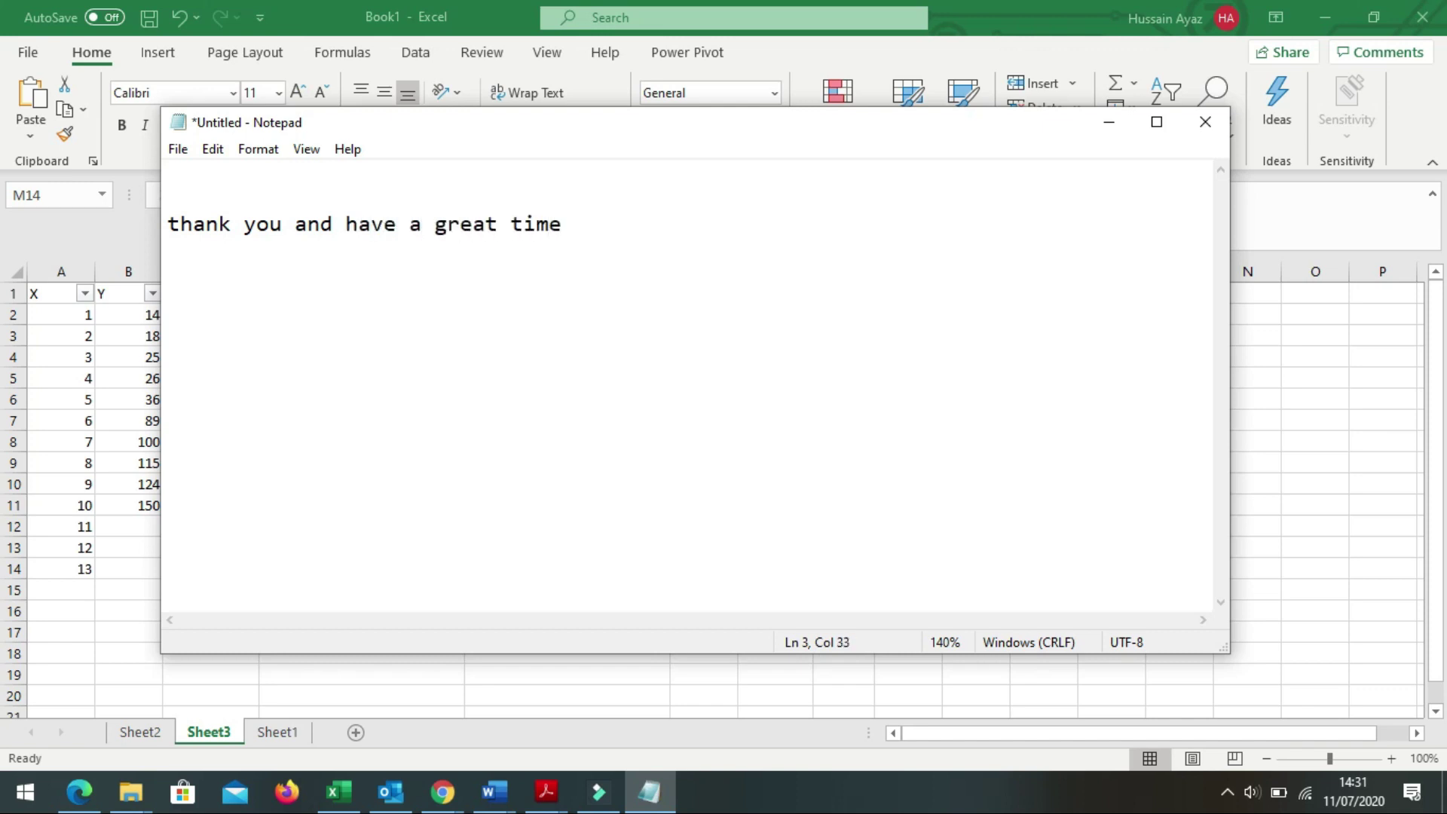
{"action": "key", "text": "BackSpace"}
{"action": "key", "text": "BackSpace"}
{"action": "key", "text": "BackSpace"}
{"action": "key", "text": "BackSpace"}
{"action": "key", "text": "BackSpace"}
{"action": "key", "text": "BackSpace"}
{"action": "key", "text": "BackSpace"}
{"action": "key", "text": "BackSpace"}
{"action": "key", "text": "BackSpace"}
{"action": "key", "text": "BackSpace"}
{"action": "key", "text": "BackSpace"}
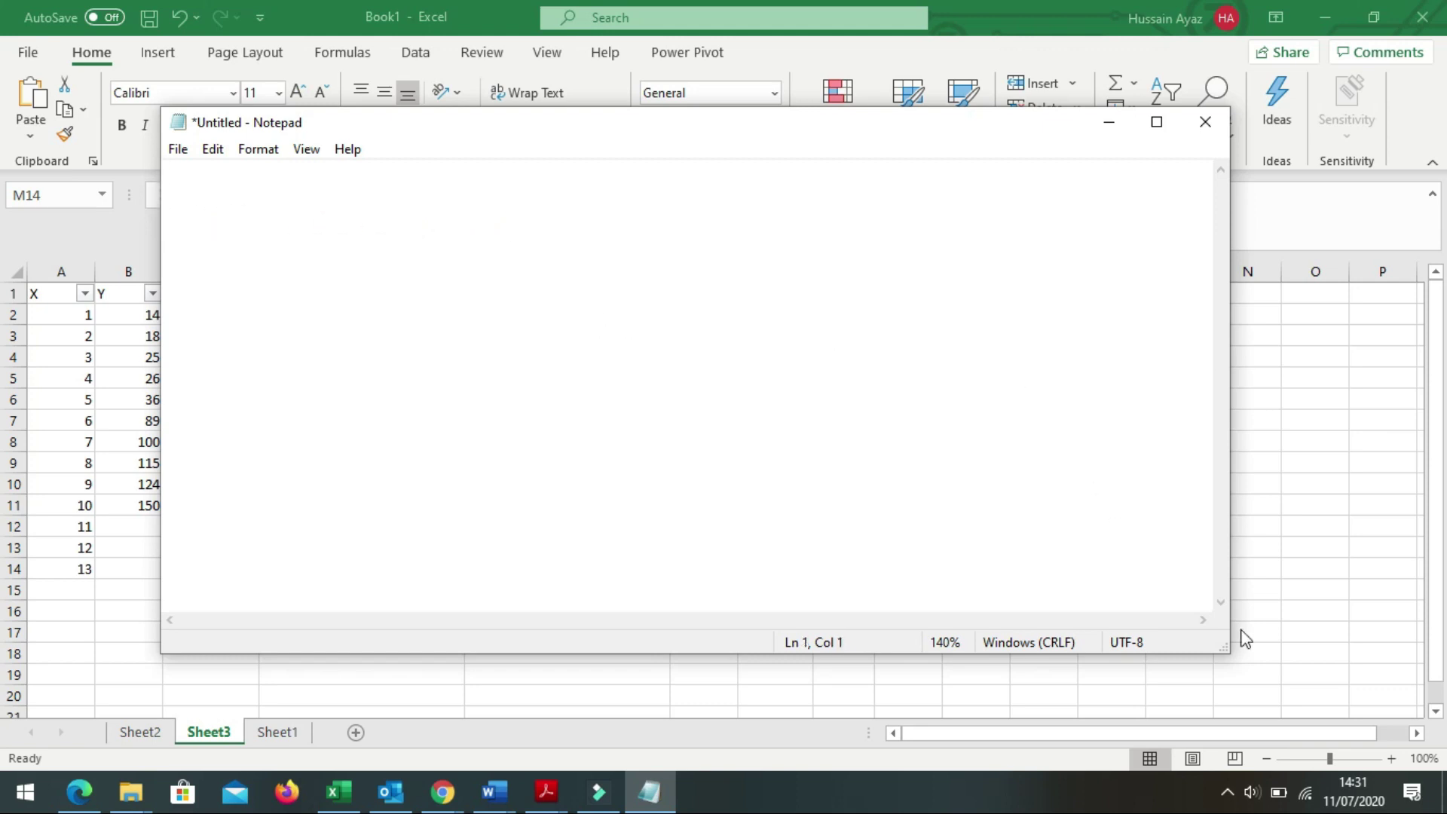
{"action": "left_click", "coordinate": [1227, 793]}
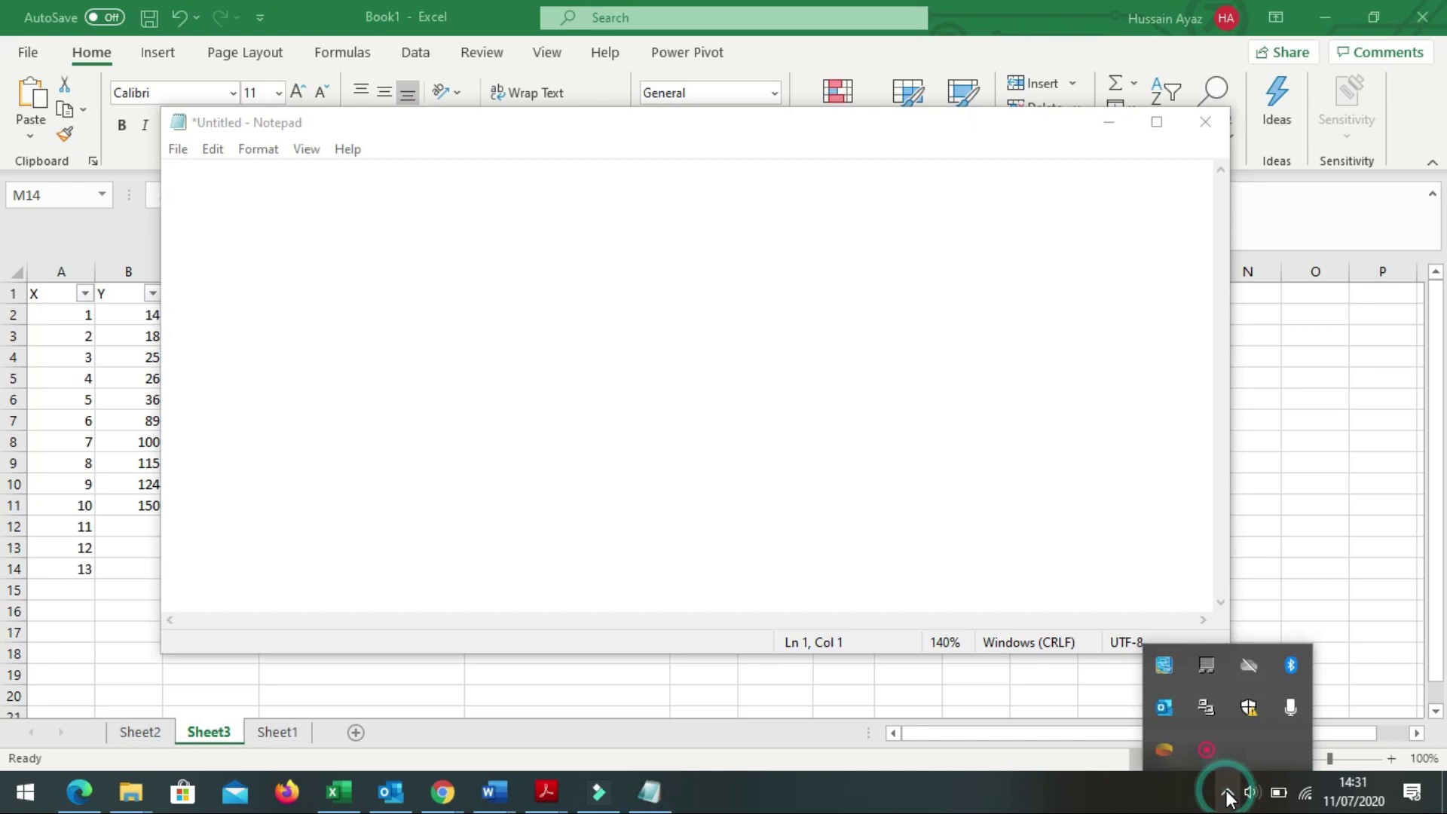